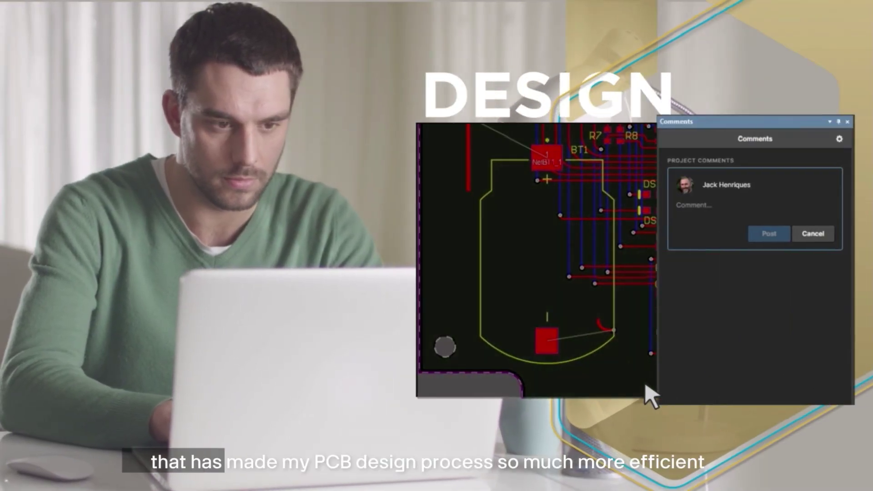
Step: Enter 'Rotate this battery holder 90 degrees', then open Kame_FMU's 8_imu&debug_conn schematic sheet
{"action": "type", "text": "Rotate this battery holder 90 degrees"}
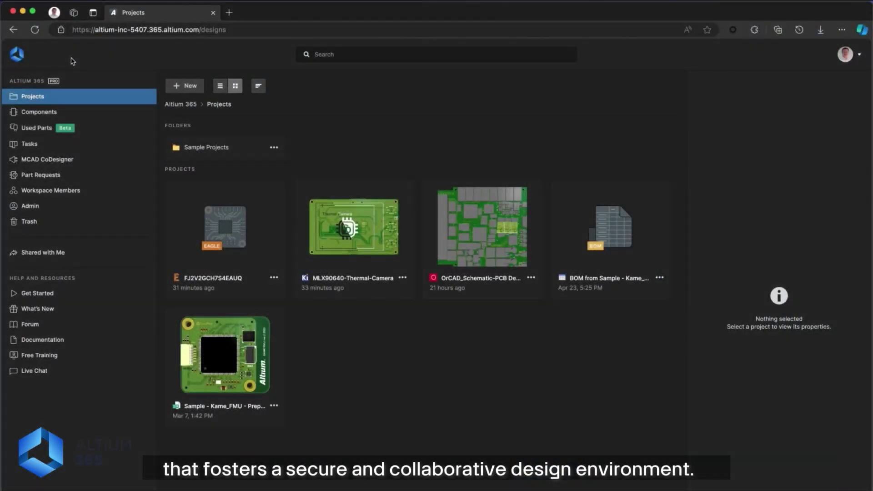
{"action": "left_click", "coordinate": [218, 353]}
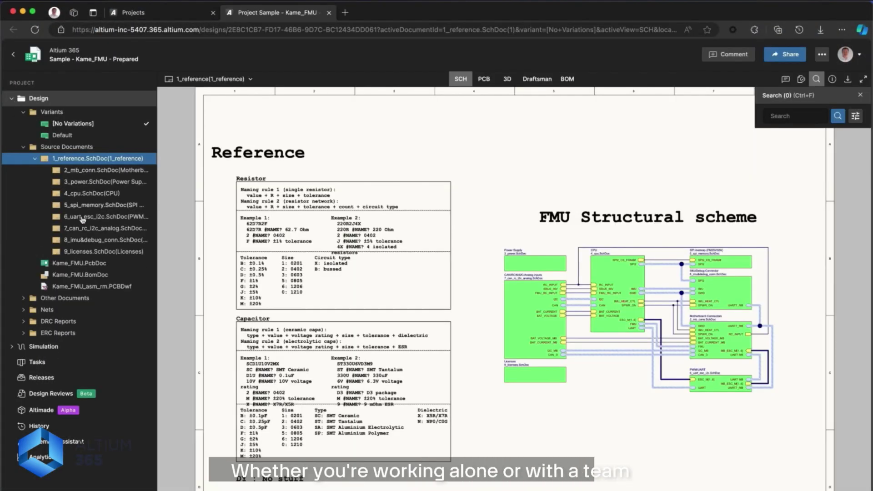
{"action": "left_click", "coordinate": [91, 240]}
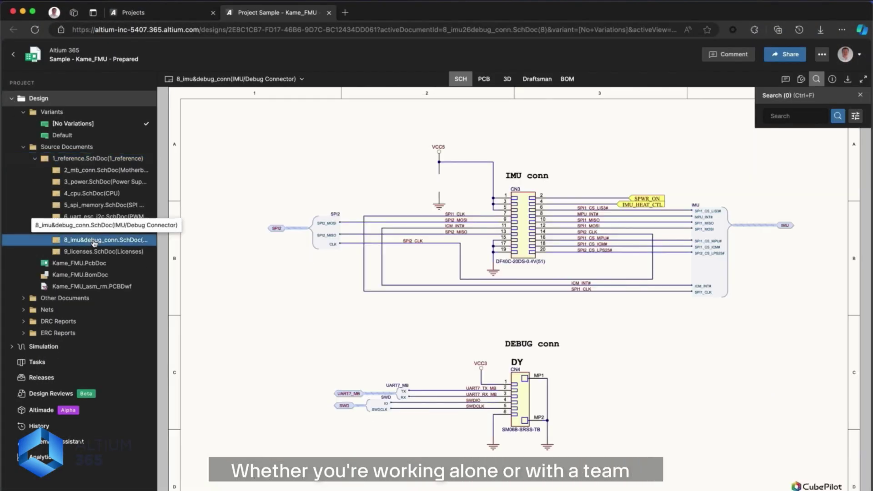
{"action": "scroll", "coordinate": [408, 162], "scroll_direction": "up", "scroll_amount": 5}
Step: Post an area comment near VCC5, mentioning a teammate and asking 'speed for SPI?'
{"action": "left_click_drag", "start_coordinate": [405, 160], "coordinate": [487, 220]}
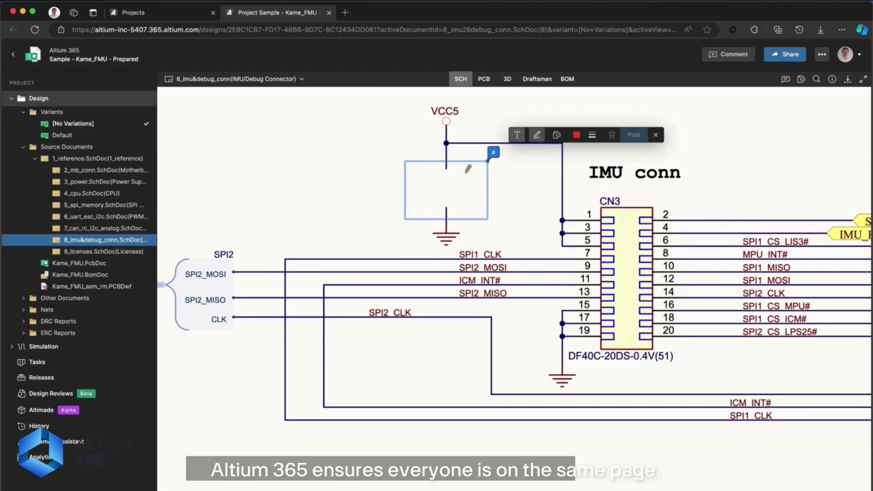
{"action": "left_click", "coordinate": [517, 134]}
{"action": "type", "text": "@ele"}
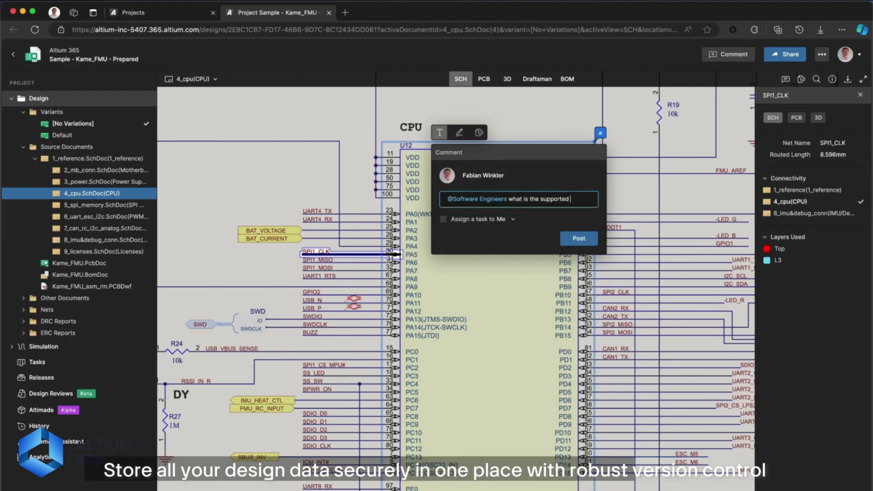
{"action": "type", "text": "speed for SPI?"}
{"action": "key", "text": "ctrl+Return"}
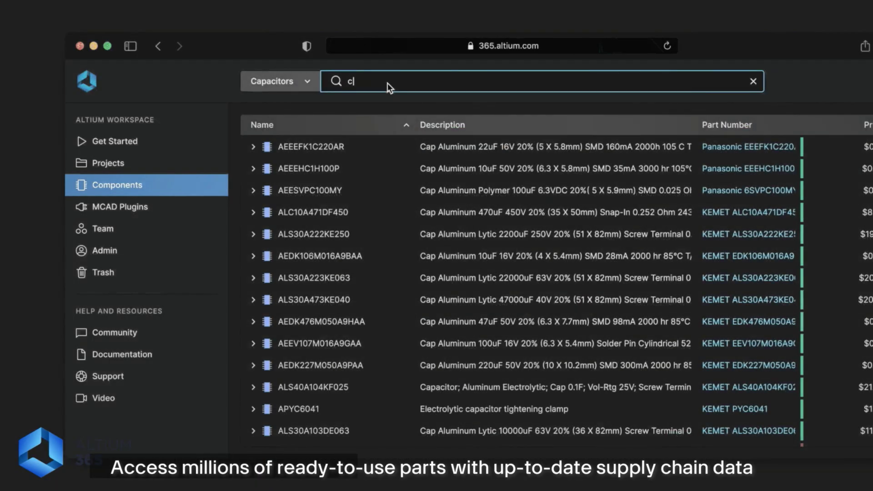
Step: Filter capacitors by 100uF and accept the supply chain update for part BEEEFK1H101P
{"action": "left_click", "coordinate": [380, 109]}
{"action": "left_click", "coordinate": [374, 185]}
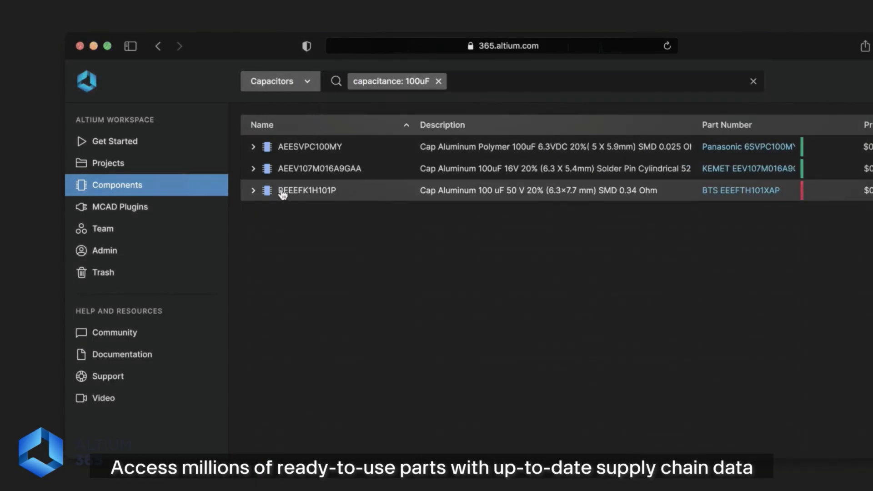
{"action": "left_click", "coordinate": [255, 191]}
{"action": "left_click", "coordinate": [438, 192]}
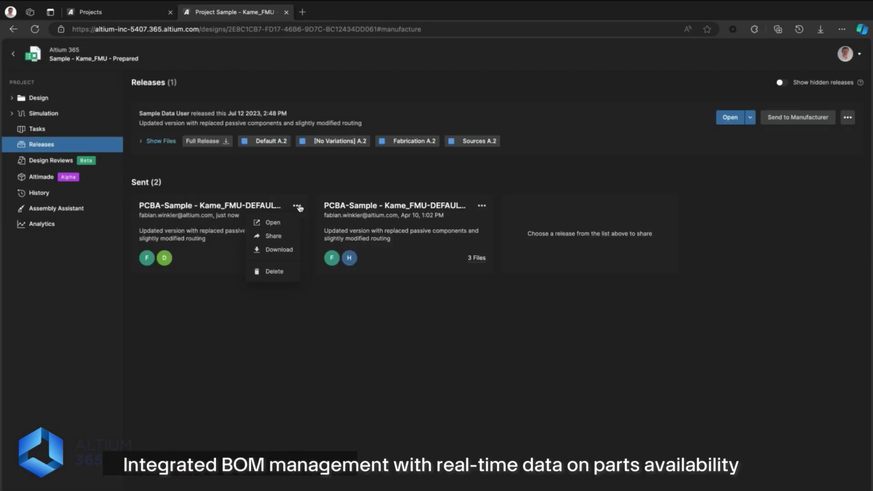
Step: View the sent PCBA release's board layout, then edit the microPC component's board outline sketch
{"action": "left_click", "coordinate": [273, 222]}
{"action": "left_click", "coordinate": [45, 113]}
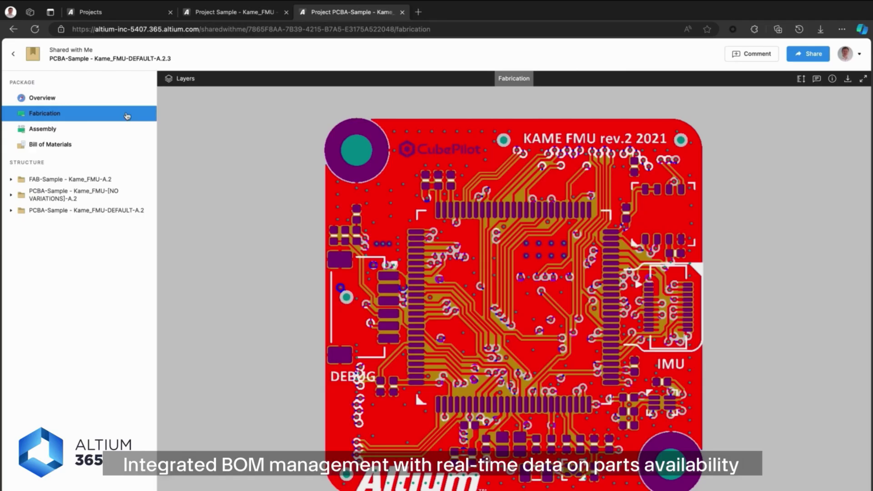
{"action": "left_click_drag", "start_coordinate": [614, 339], "coordinate": [617, 342]}
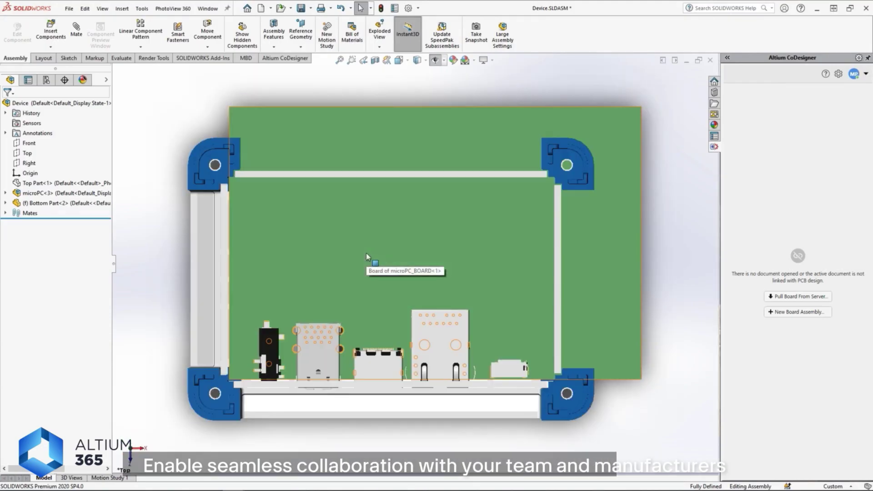
{"action": "left_click", "coordinate": [64, 193]}
{"action": "left_click", "coordinate": [129, 169]}
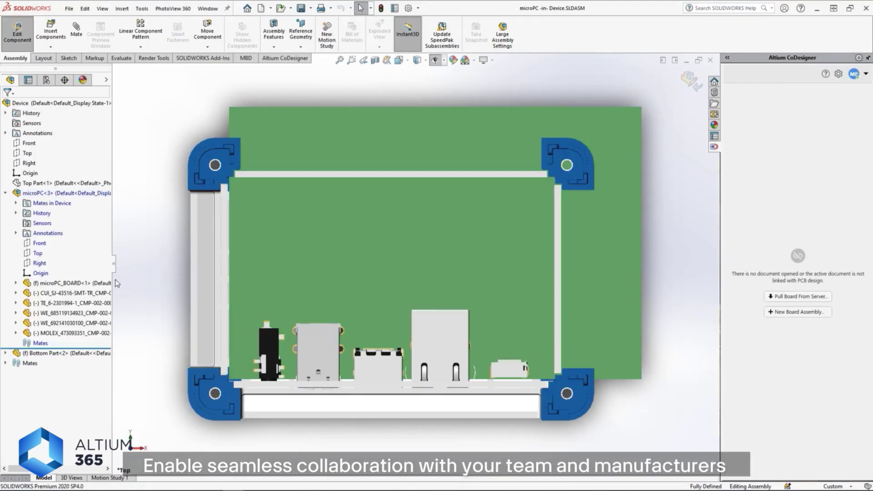
{"action": "left_click", "coordinate": [69, 383]}
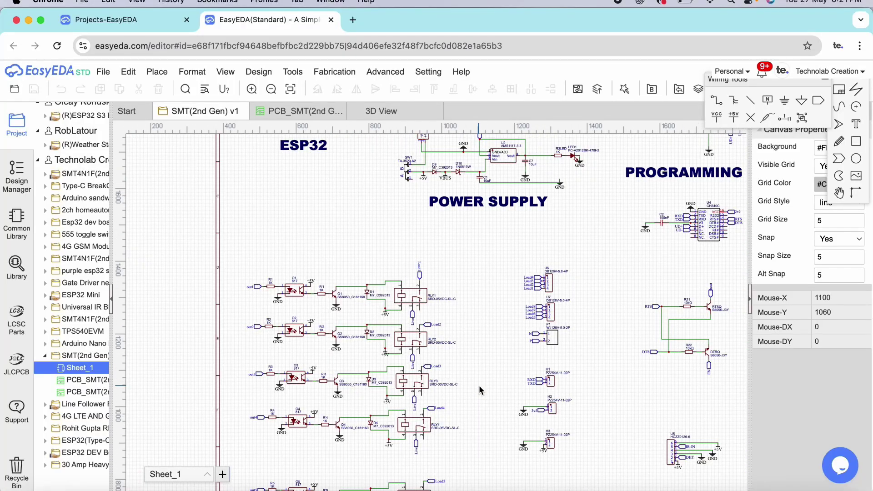
Step: Switch the ESP32 relay board from its schematic to the PCB_SMT layout
{"action": "left_click", "coordinate": [302, 111]}
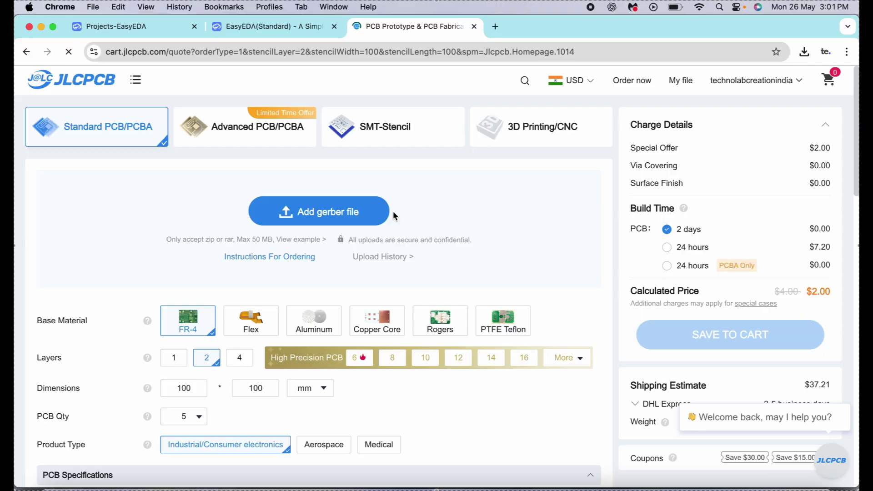
Step: Upload the board's gerber file, keep the PCB quantity at 5, and add the quote to the cart
{"action": "left_click", "coordinate": [335, 216]}
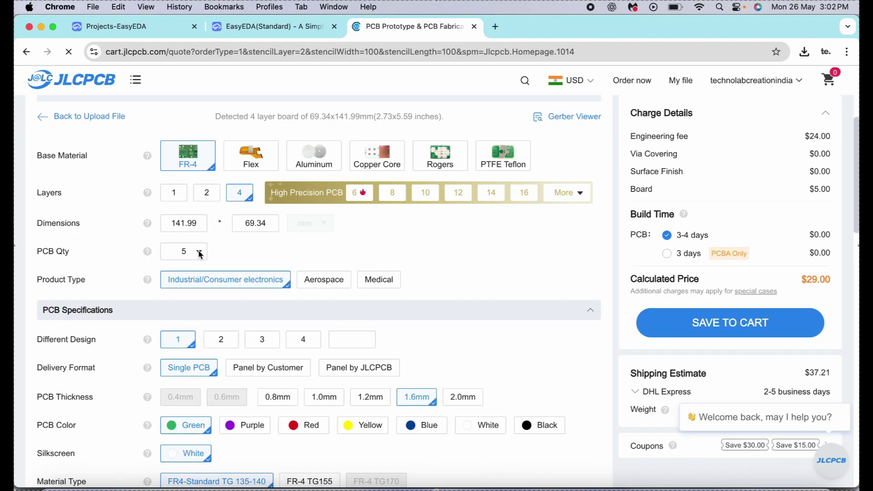
{"action": "left_click", "coordinate": [199, 251]}
{"action": "left_click", "coordinate": [190, 263]}
{"action": "scroll", "coordinate": [250, 296], "scroll_direction": "down", "scroll_amount": 2}
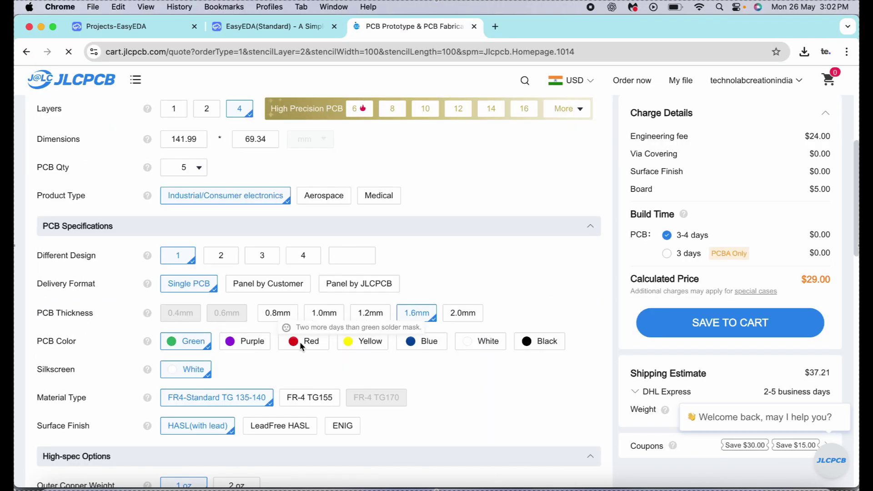
{"action": "scroll", "coordinate": [673, 332], "scroll_direction": "up", "scroll_amount": 2}
{"action": "left_click", "coordinate": [673, 332]}
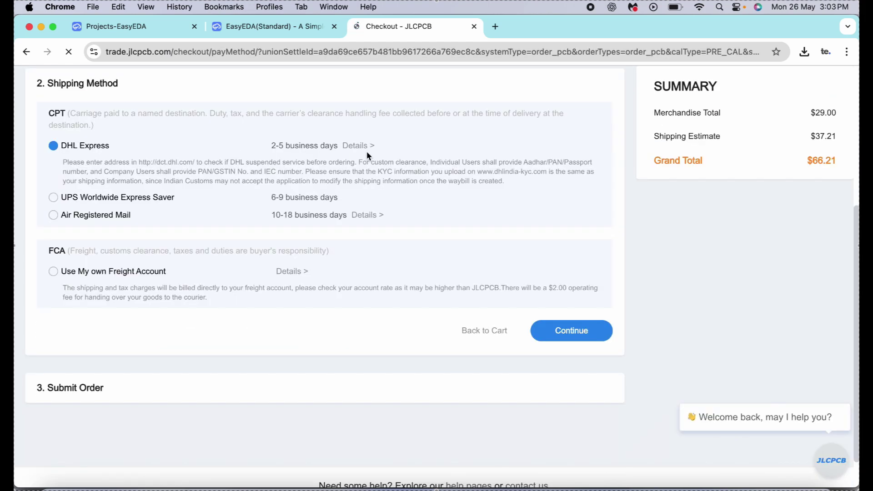
{"action": "mouse_move", "coordinate": [353, 149]}
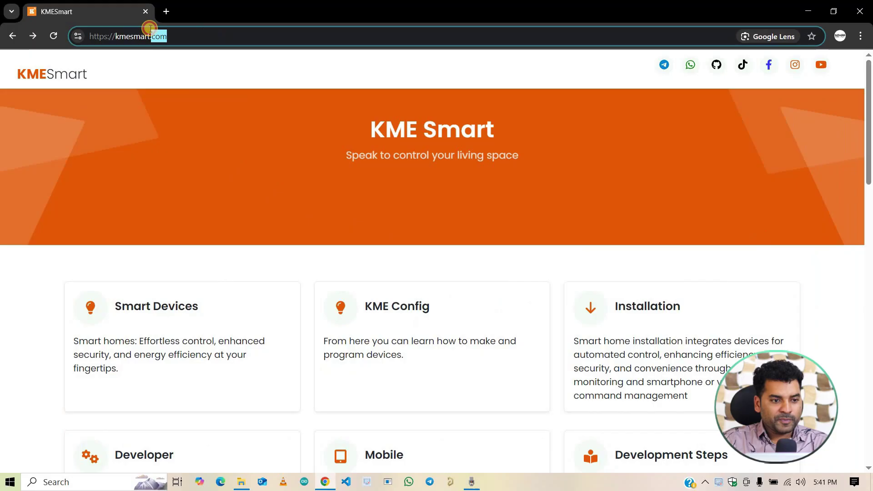
Step: Download KME Config for Windows from the Installation docs and show the zip in Downloads
{"action": "left_click_drag", "start_coordinate": [89, 36], "coordinate": [195, 38]}
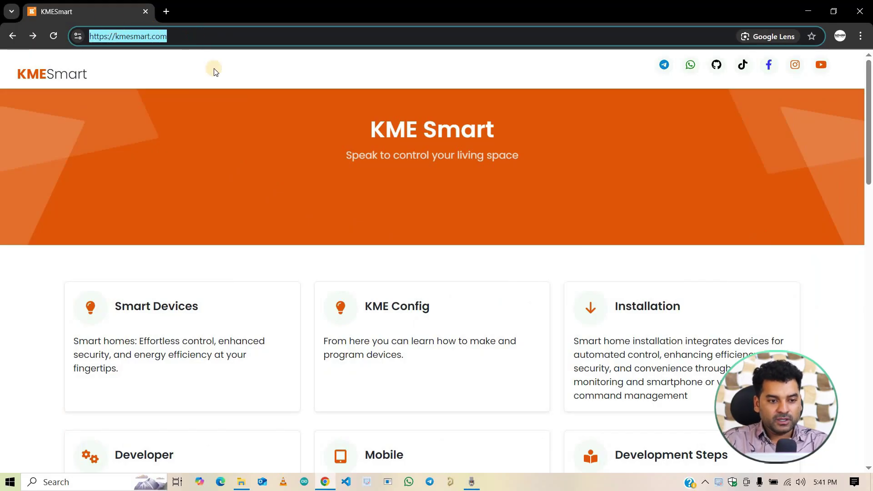
{"action": "left_click", "coordinate": [259, 81]}
{"action": "scroll", "coordinate": [493, 163], "scroll_direction": "down", "scroll_amount": 3}
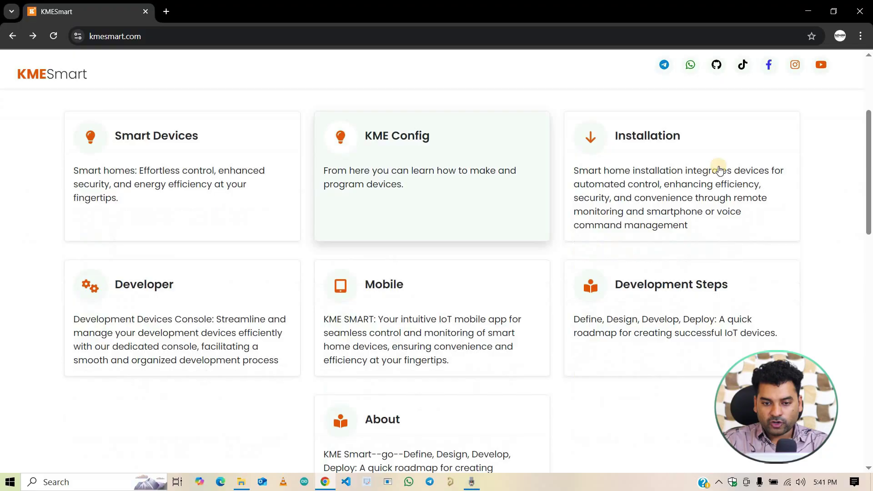
{"action": "left_click", "coordinate": [719, 168]}
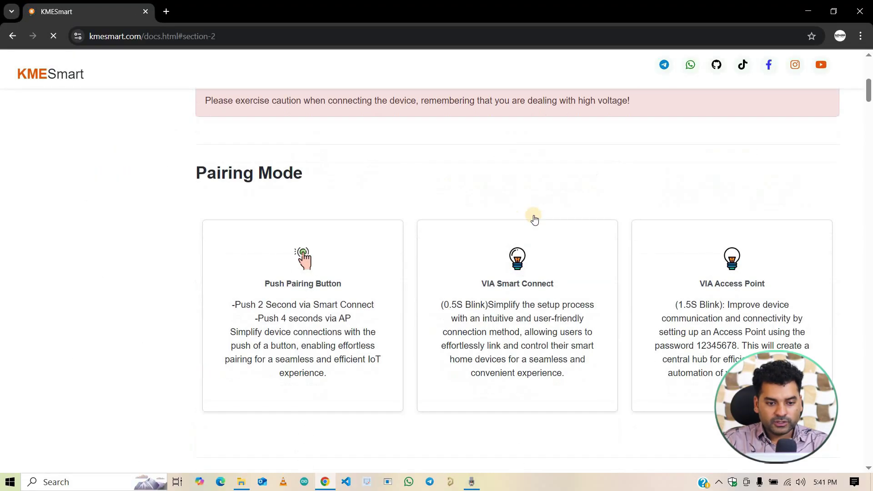
{"action": "scroll", "coordinate": [534, 220], "scroll_direction": "down", "scroll_amount": 15}
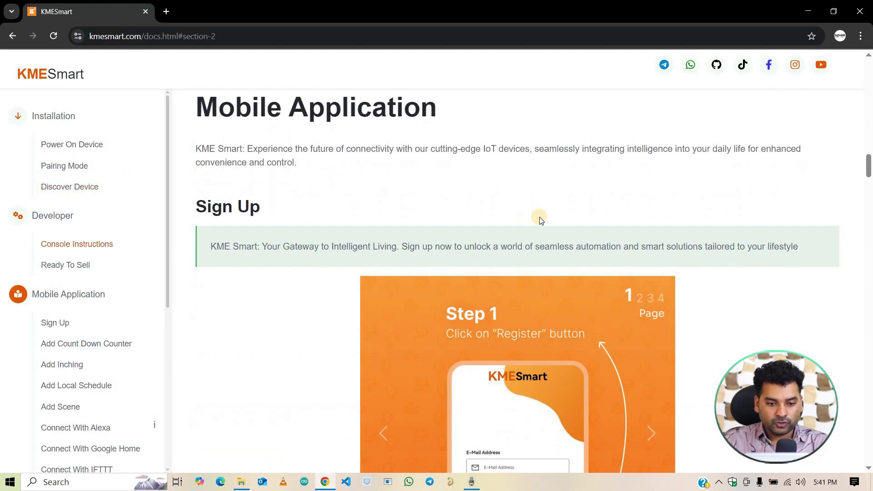
{"action": "scroll", "coordinate": [541, 221], "scroll_direction": "down", "scroll_amount": 20}
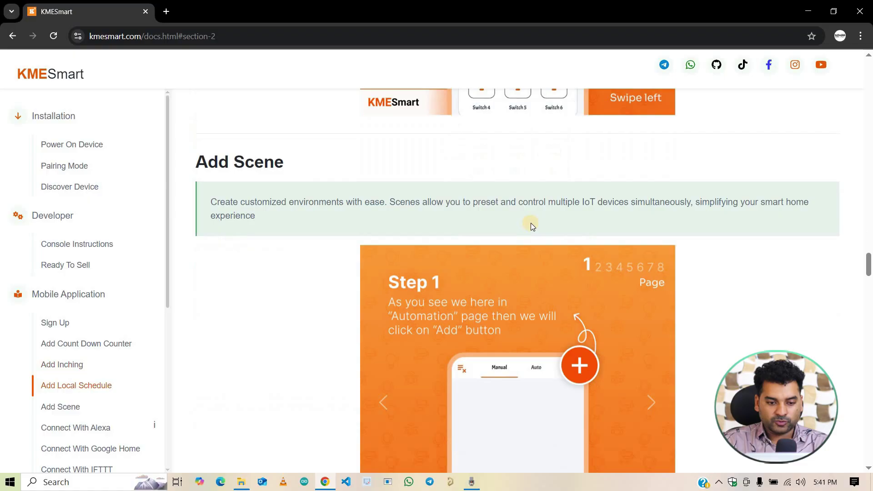
{"action": "scroll", "coordinate": [535, 225], "scroll_direction": "down", "scroll_amount": 20}
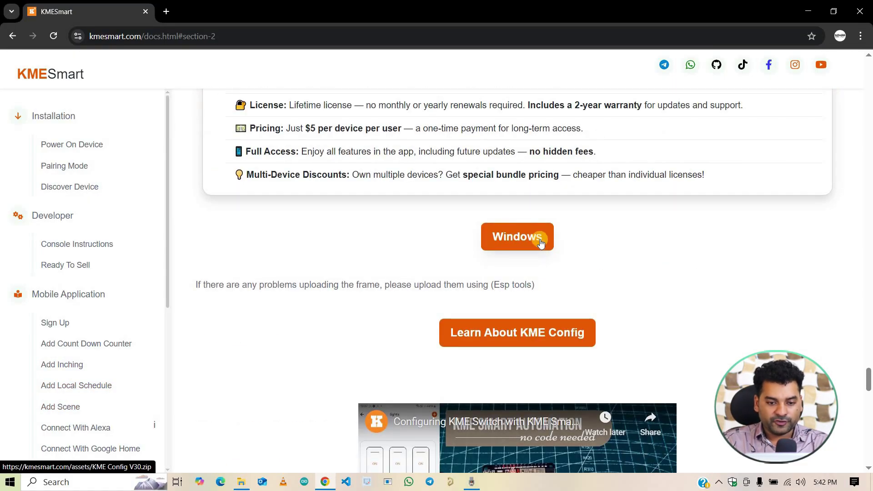
{"action": "left_click", "coordinate": [817, 39]}
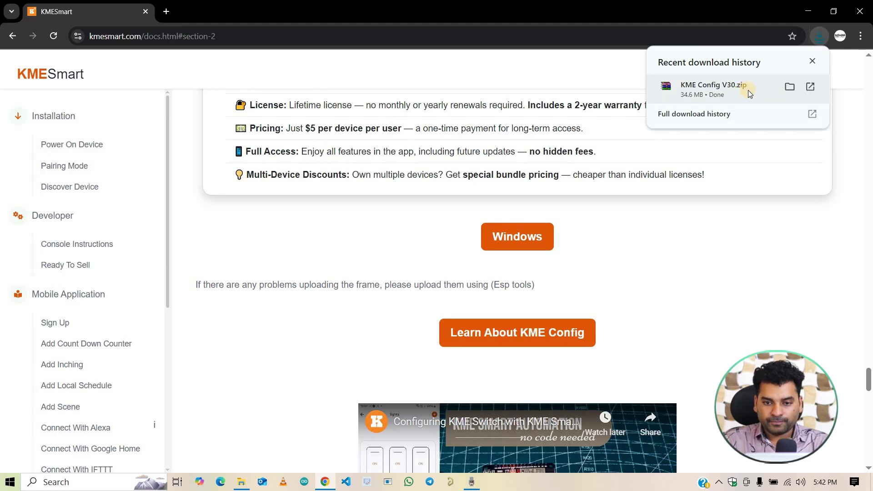
{"action": "left_click", "coordinate": [790, 86]}
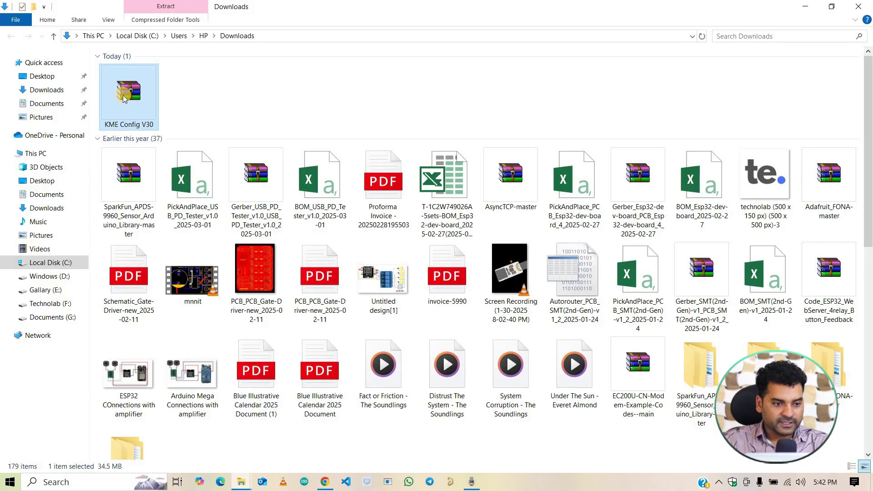
Step: Extract KME Config V30.zip and launch the config application from its kme-config folder
{"action": "right_click", "coordinate": [125, 99]}
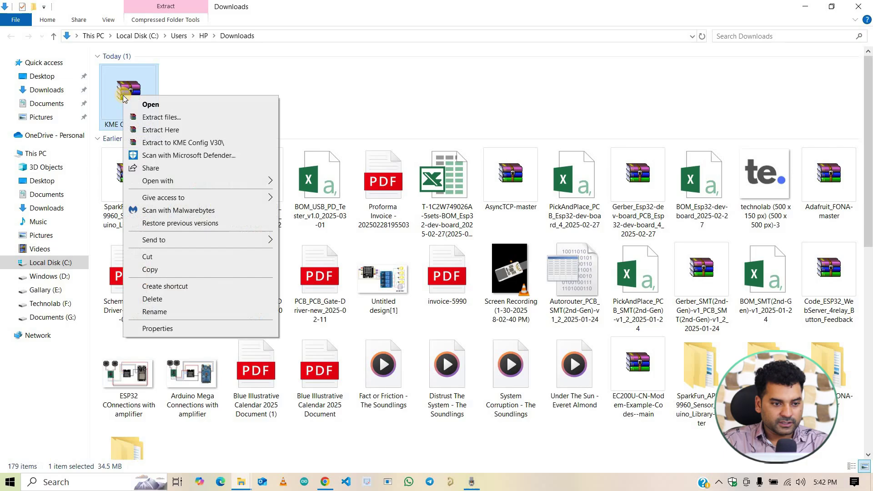
{"action": "left_click", "coordinate": [171, 120]}
{"action": "key", "text": "Return"}
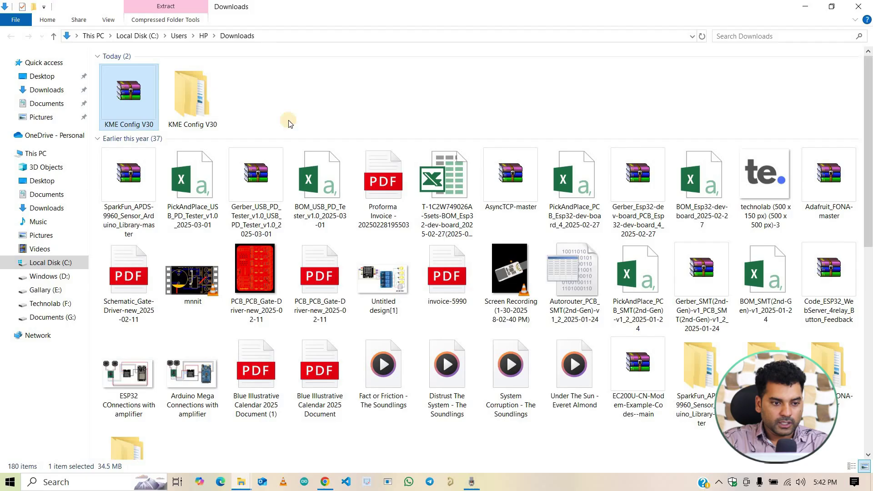
{"action": "double_click", "coordinate": [190, 97]}
{"action": "double_click", "coordinate": [173, 69]}
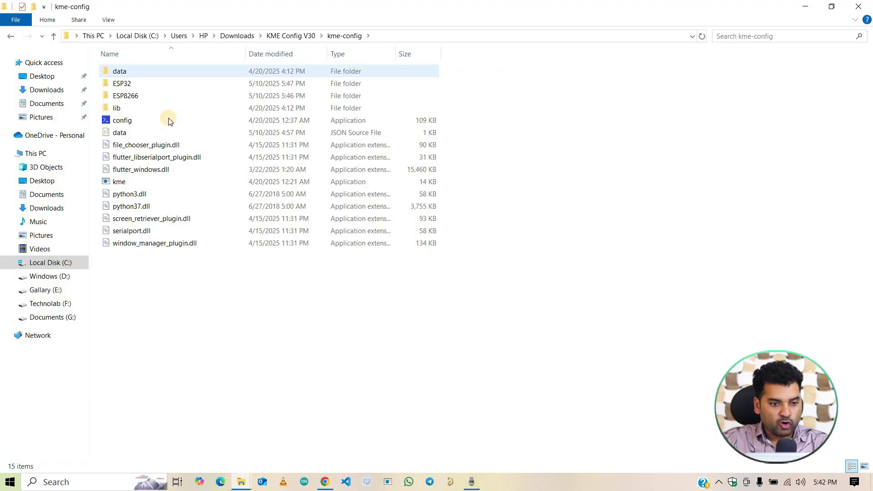
{"action": "left_click", "coordinate": [169, 120]}
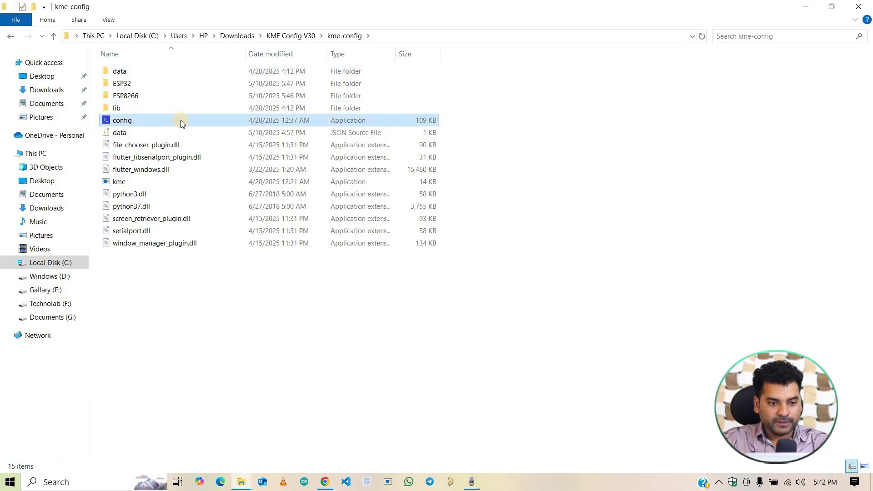
{"action": "double_click", "coordinate": [283, 121]}
Step: Maximize the app, clear the switch list, and connect to the board on port COM6
{"action": "left_click", "coordinate": [755, 40]}
{"action": "left_click", "coordinate": [748, 30]}
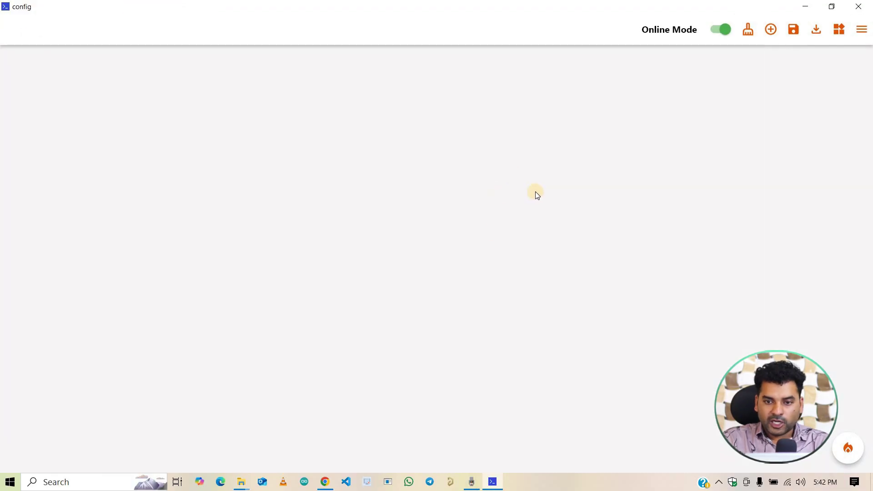
{"action": "left_click", "coordinate": [862, 30]}
{"action": "left_click", "coordinate": [138, 121]}
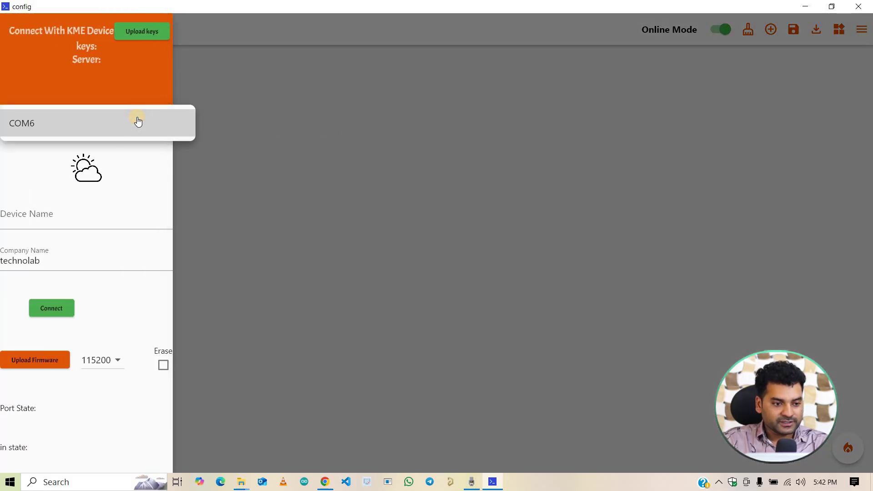
{"action": "left_click", "coordinate": [138, 121]}
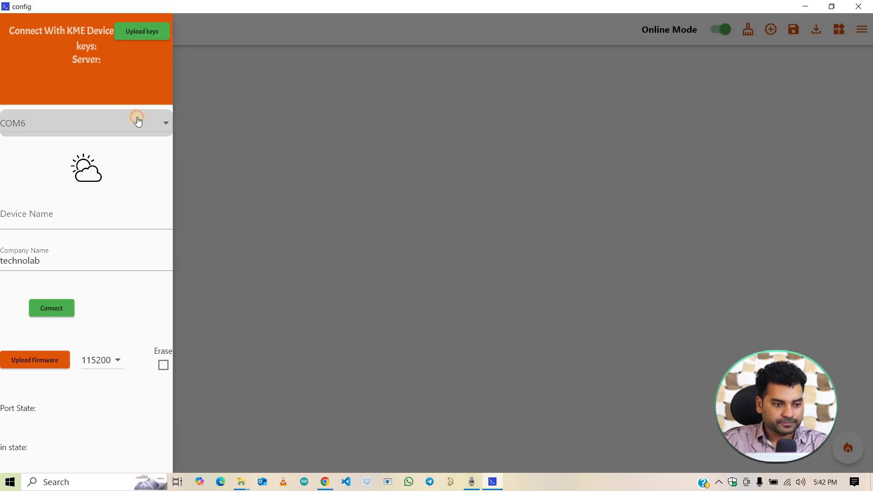
{"action": "left_click", "coordinate": [79, 256]}
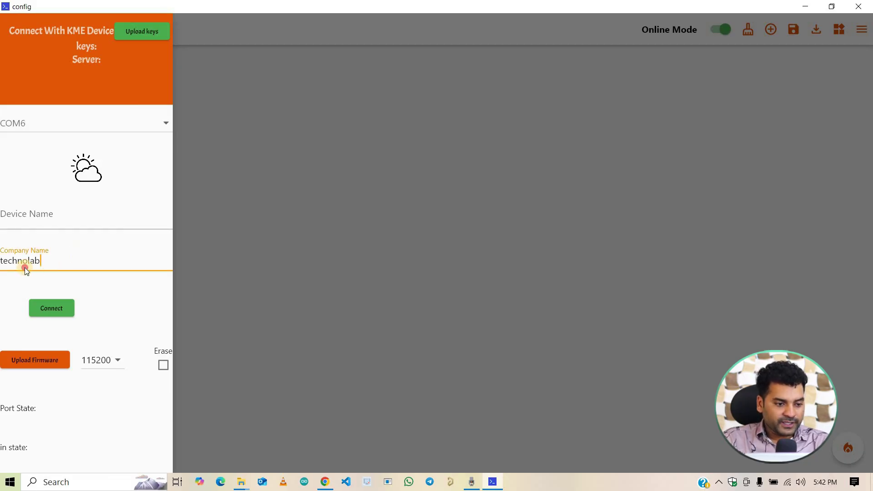
{"action": "left_click", "coordinate": [62, 307]}
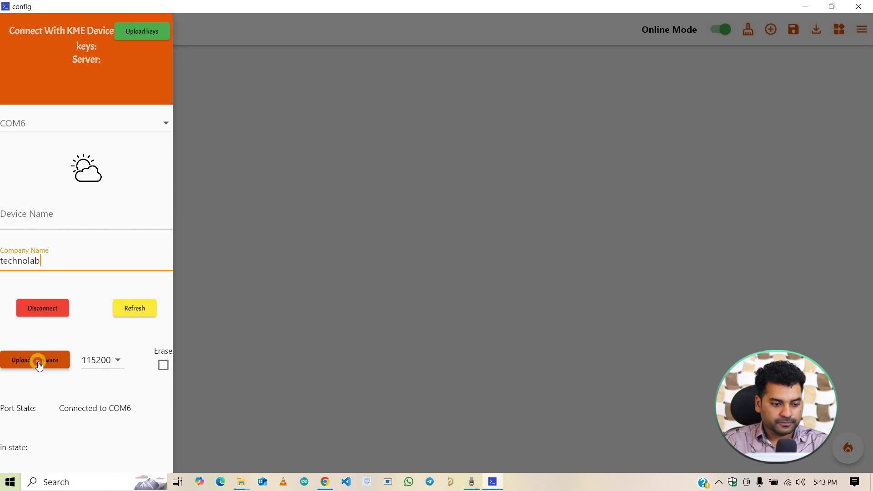
Step: Refresh the COM6 board status until it reads Ready For Config with its MAC listed
{"action": "left_click", "coordinate": [130, 314]}
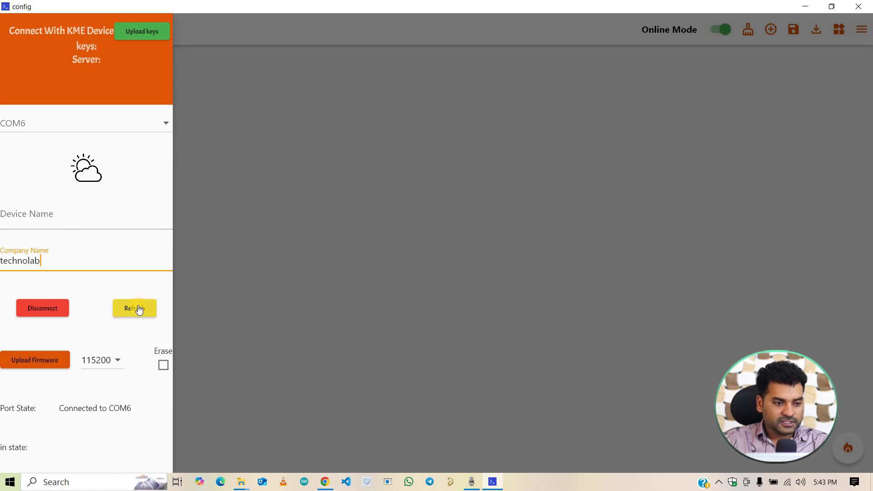
{"action": "scroll", "coordinate": [154, 273], "scroll_direction": "down", "scroll_amount": 1}
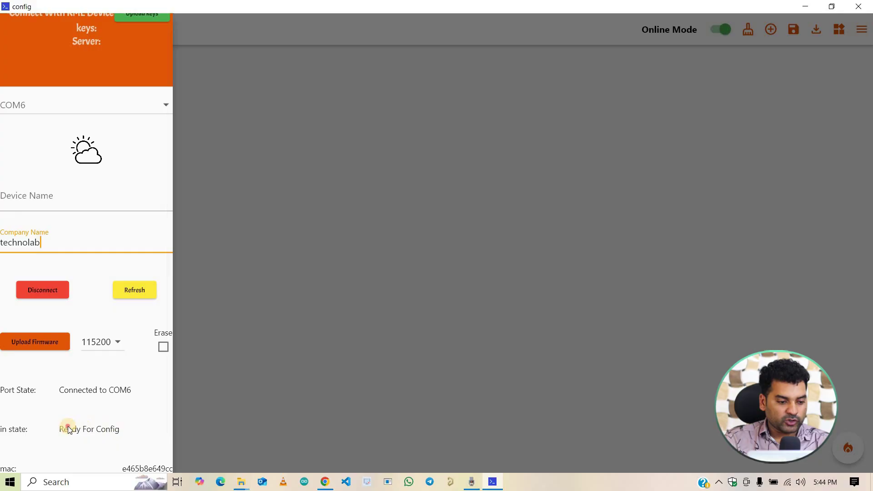
{"action": "left_click", "coordinate": [76, 436]}
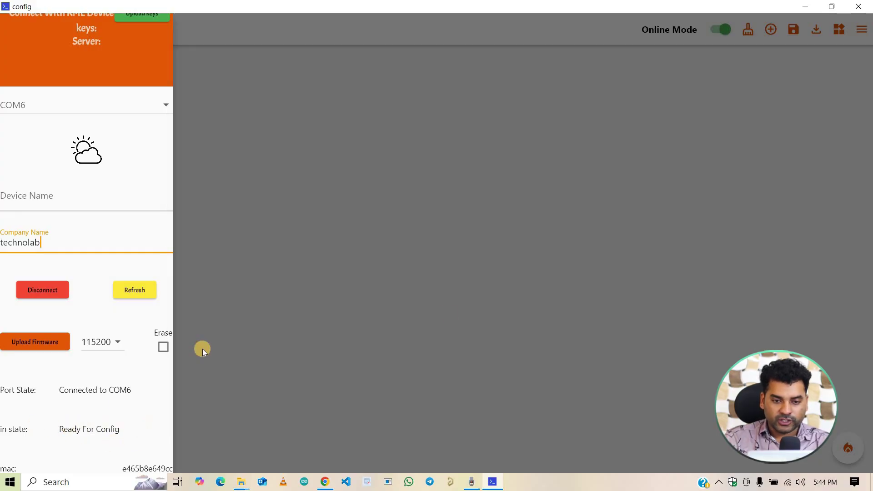
Step: Add relay switch cards to the layout until there are eight
{"action": "left_click", "coordinate": [560, 285]}
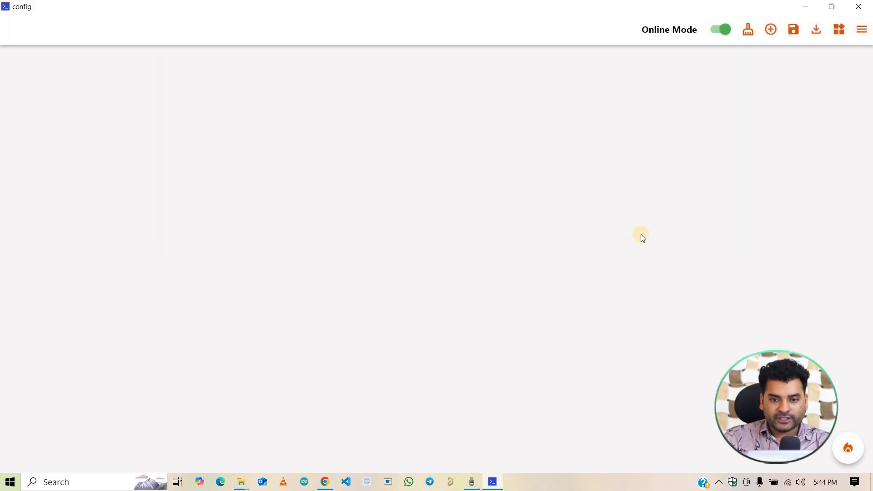
{"action": "left_click", "coordinate": [771, 30]}
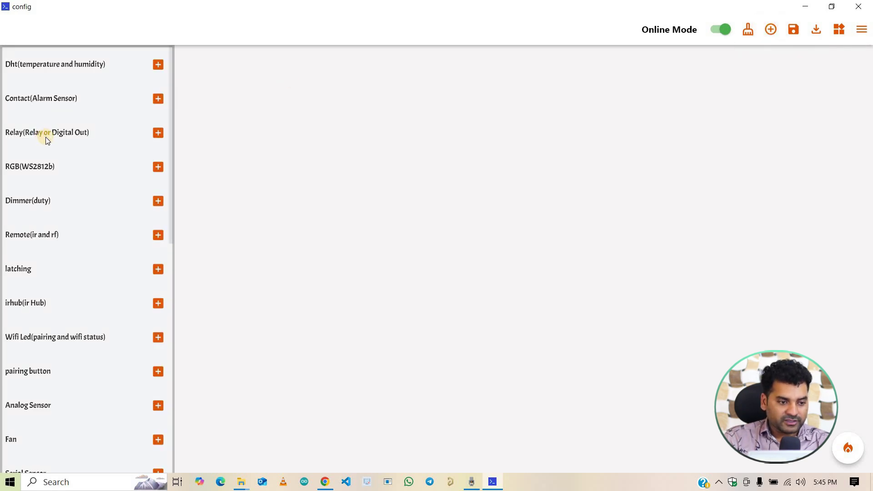
{"action": "scroll", "coordinate": [73, 174], "scroll_direction": "down", "scroll_amount": 2}
{"action": "scroll", "coordinate": [75, 177], "scroll_direction": "up", "scroll_amount": 2}
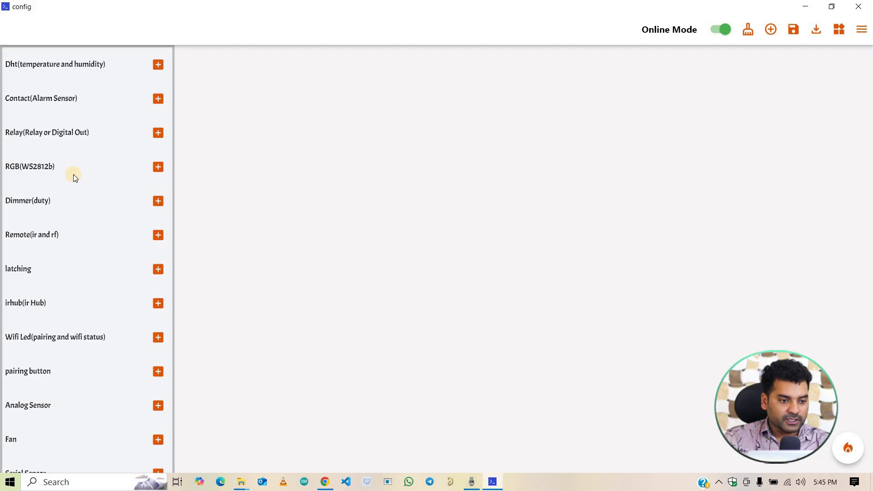
{"action": "left_click", "coordinate": [157, 133]}
{"action": "left_click", "coordinate": [157, 133]}
{"action": "left_click", "coordinate": [156, 133]}
{"action": "left_click", "coordinate": [157, 133]}
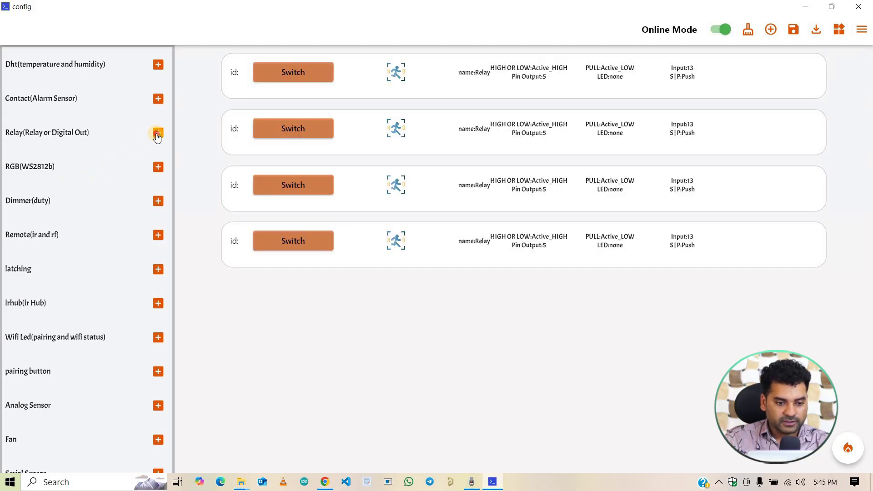
{"action": "left_click", "coordinate": [157, 134]}
{"action": "left_click", "coordinate": [157, 133]}
{"action": "left_click", "coordinate": [157, 133]}
{"action": "left_click", "coordinate": [157, 134]}
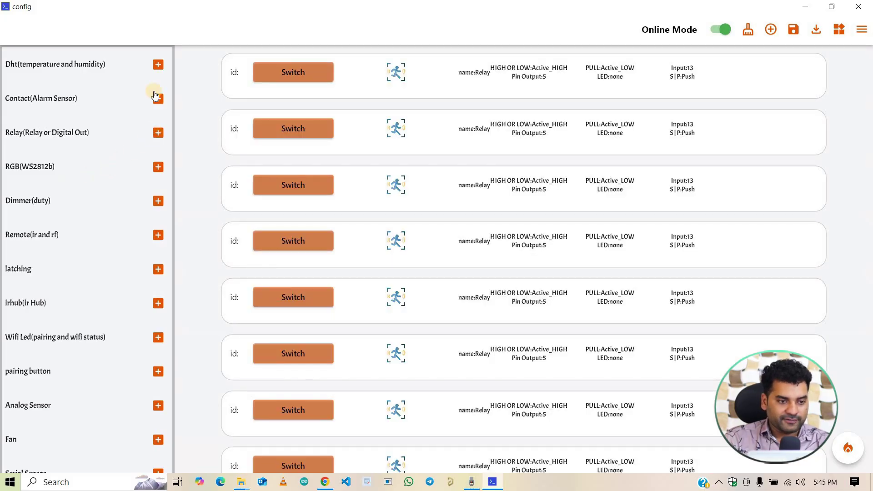
Step: Add a DHT temperature/humidity sensor card and an IR/RF remote receiver card
{"action": "left_click", "coordinate": [156, 65]}
{"action": "scroll", "coordinate": [81, 320], "scroll_direction": "down", "scroll_amount": 2}
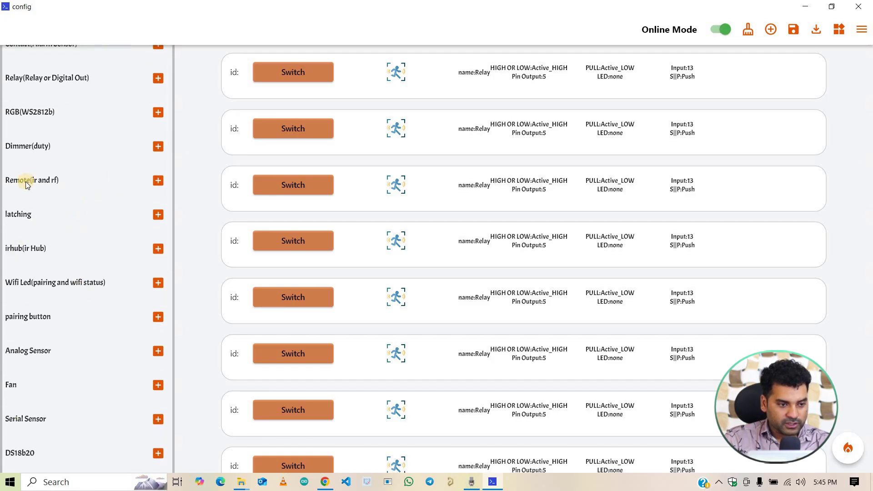
{"action": "left_click", "coordinate": [155, 179]}
{"action": "scroll", "coordinate": [482, 264], "scroll_direction": "down", "scroll_amount": 3}
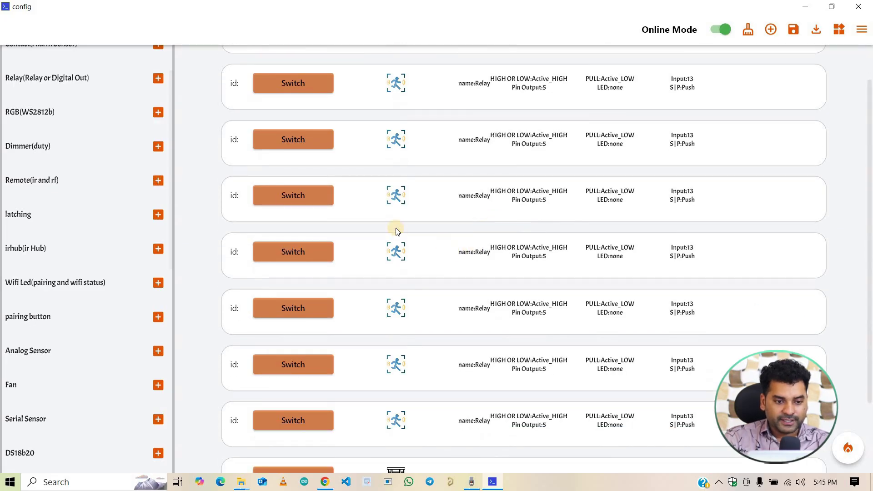
{"action": "scroll", "coordinate": [396, 230], "scroll_direction": "down", "scroll_amount": 2}
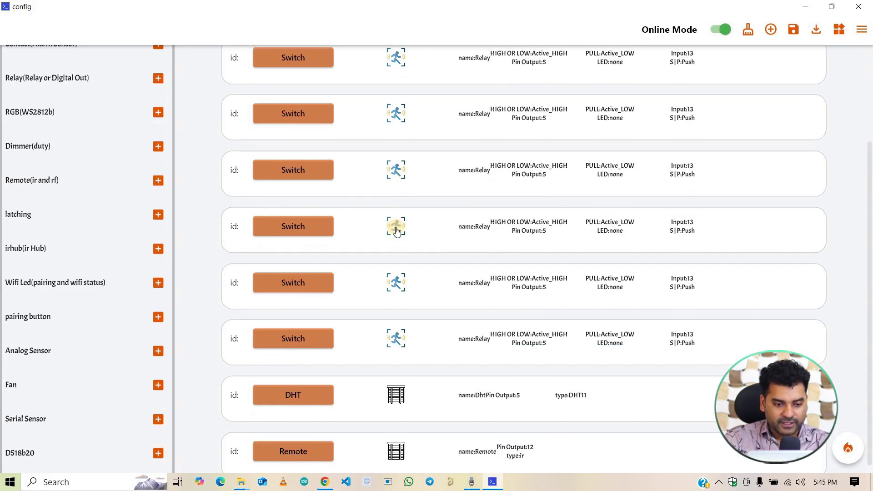
{"action": "left_click", "coordinate": [306, 388]}
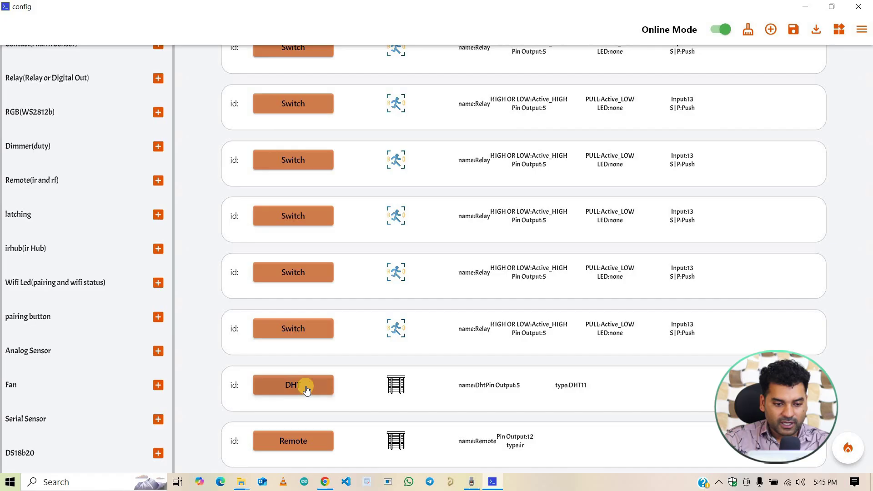
Step: Rename the first relay switch to Switch1
{"action": "scroll", "coordinate": [422, 290], "scroll_direction": "up", "scroll_amount": 2}
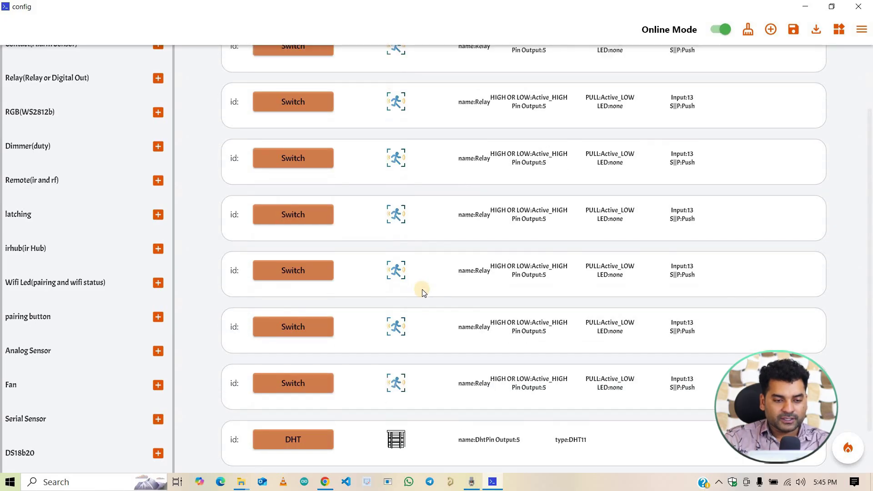
{"action": "scroll", "coordinate": [422, 289], "scroll_direction": "down", "scroll_amount": 1}
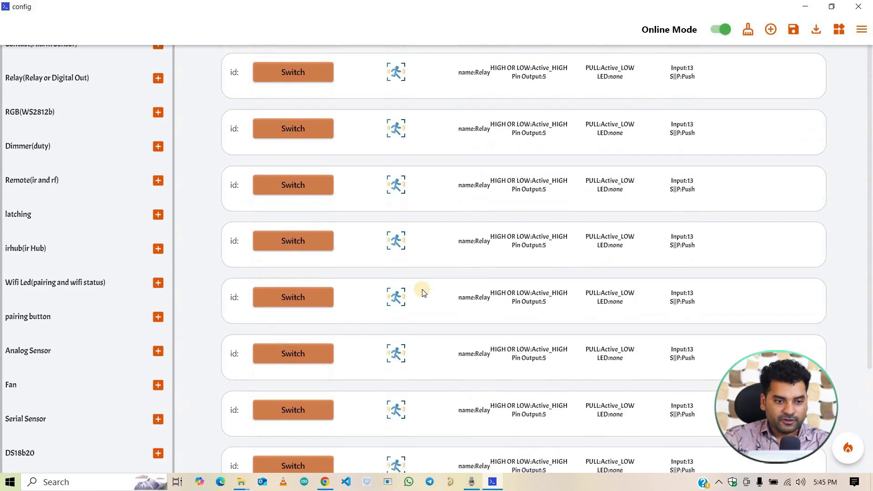
{"action": "left_click", "coordinate": [311, 70]}
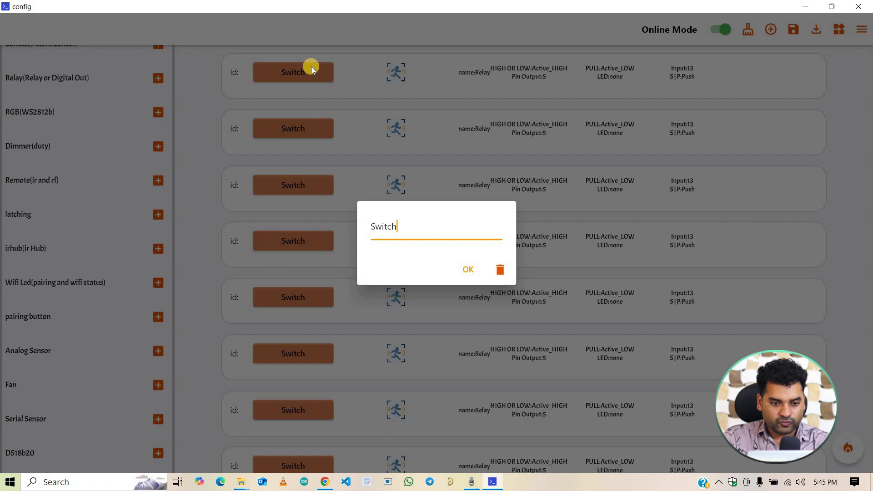
{"action": "type", "text": "1"}
{"action": "left_click", "coordinate": [467, 269]}
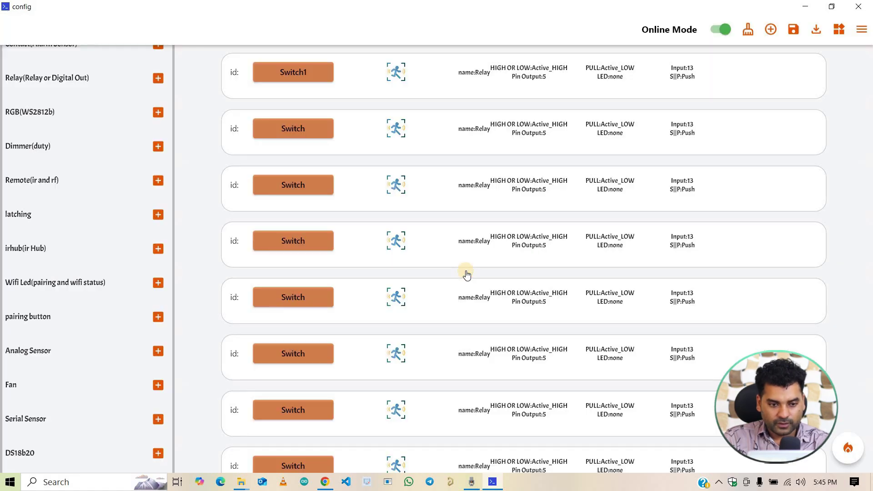
Step: Keep Switch1's output Active_HIGH and set its output pin to 23
{"action": "left_click", "coordinate": [741, 74]}
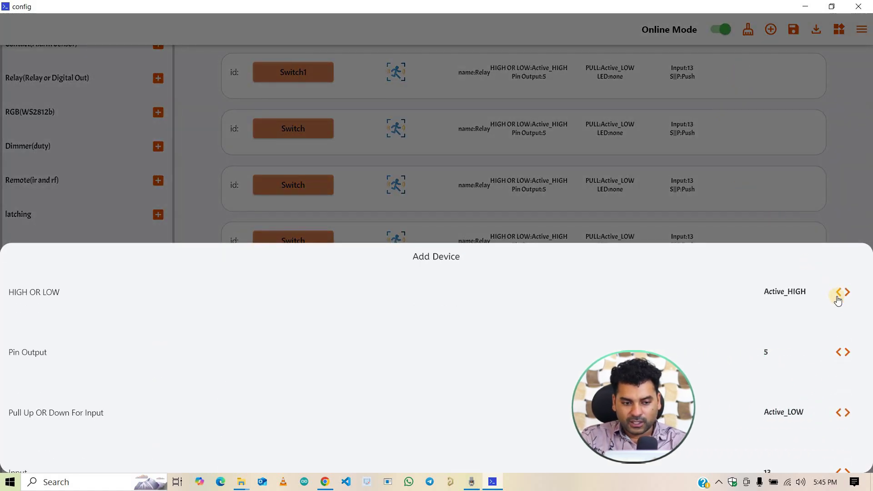
{"action": "left_click", "coordinate": [843, 293]}
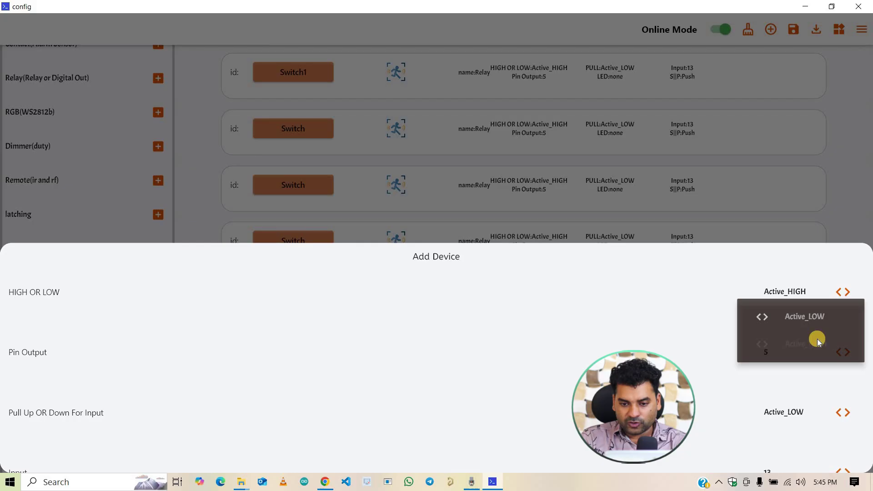
{"action": "left_click", "coordinate": [818, 340]}
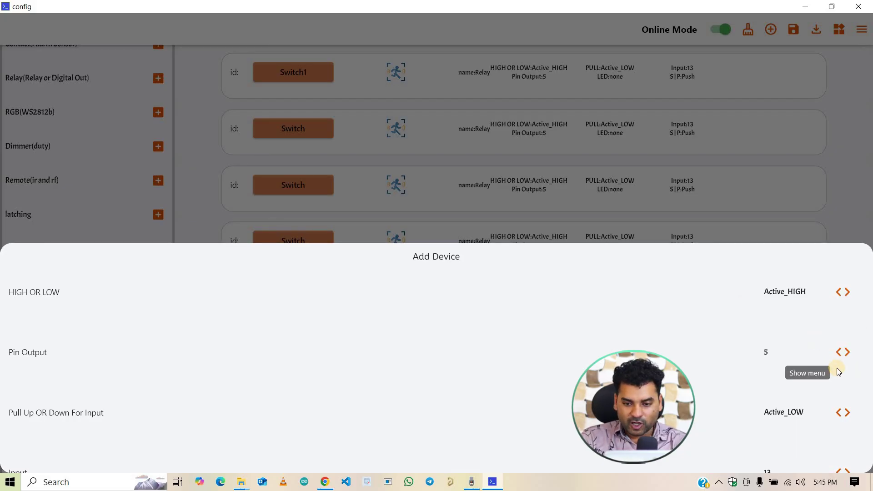
{"action": "scroll", "coordinate": [837, 369], "scroll_direction": "down", "scroll_amount": 1}
{"action": "left_click", "coordinate": [836, 345]}
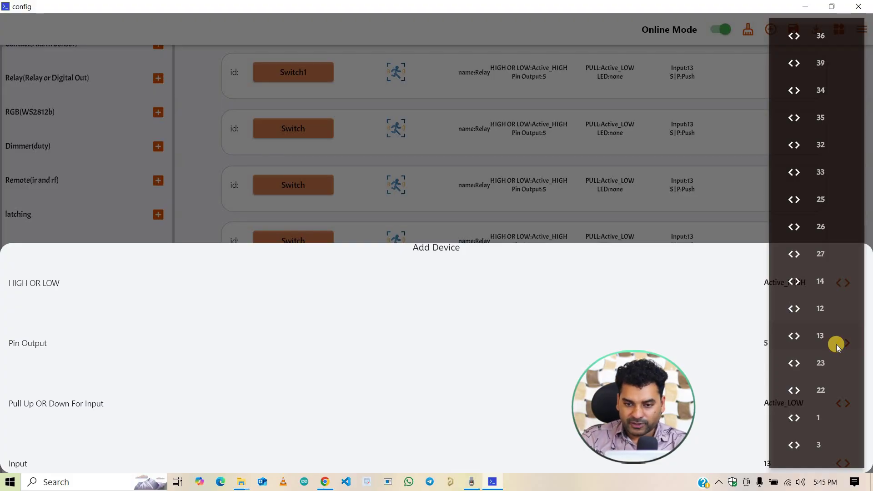
{"action": "left_click", "coordinate": [815, 367]}
Step: Set Switch1's input pull to Active_HIGH, input pin to 34, and input type to Switch
{"action": "scroll", "coordinate": [479, 348], "scroll_direction": "down", "scroll_amount": 1}
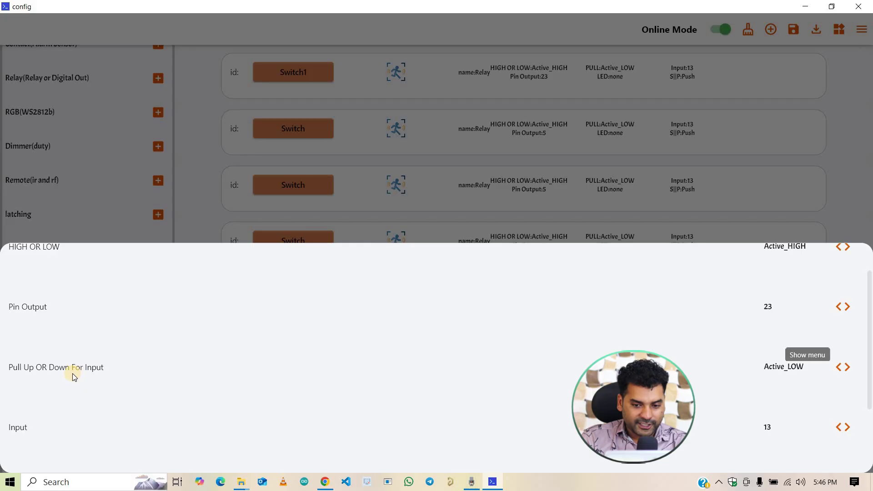
{"action": "left_click", "coordinate": [844, 369]}
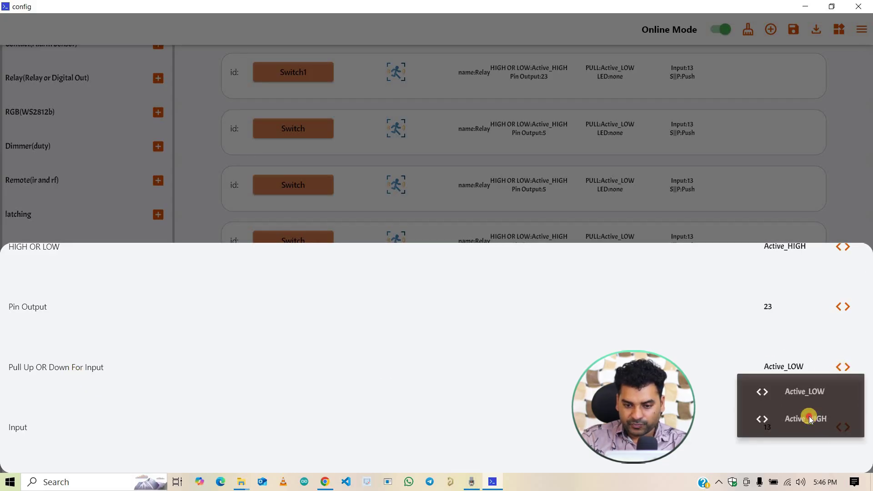
{"action": "left_click", "coordinate": [809, 416]}
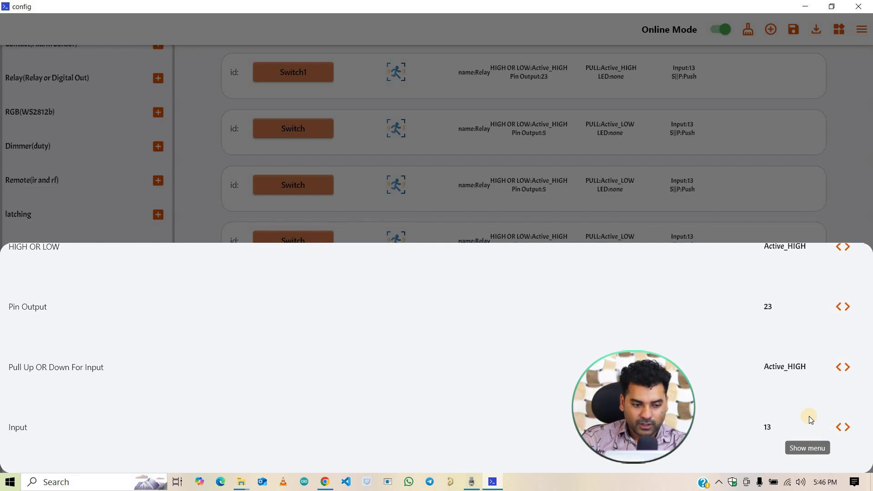
{"action": "scroll", "coordinate": [424, 378], "scroll_direction": "down", "scroll_amount": 1}
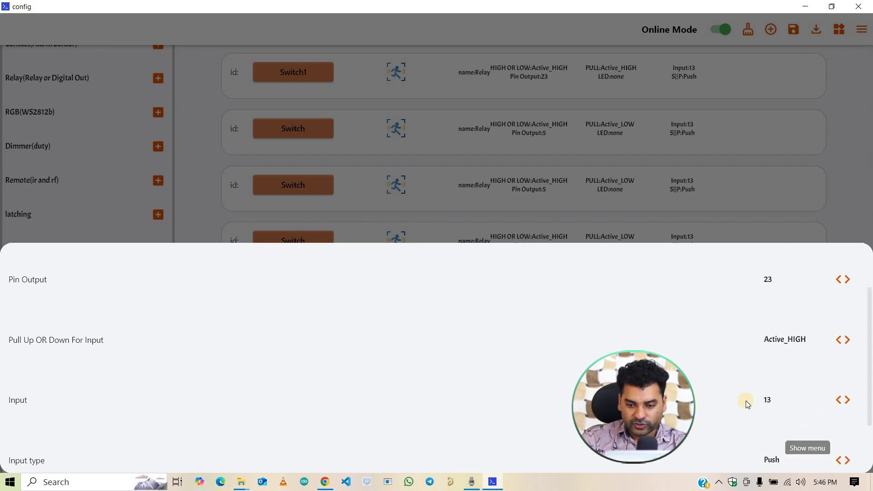
{"action": "left_click", "coordinate": [839, 399]}
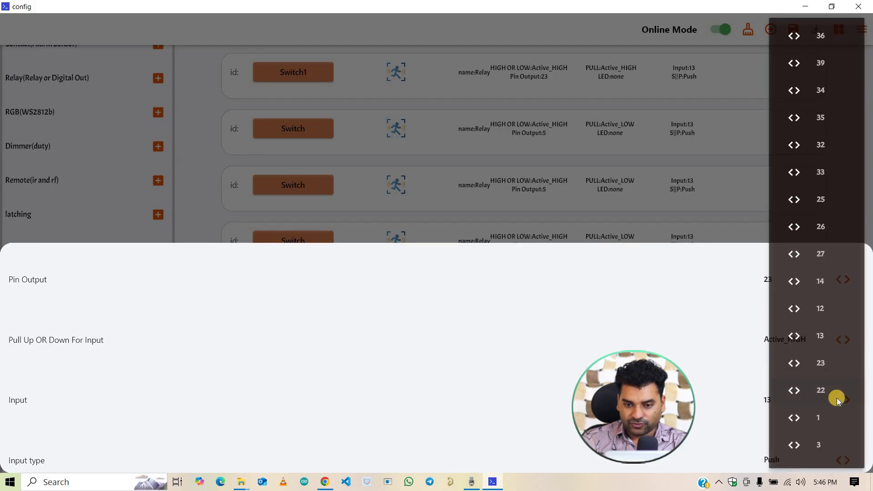
{"action": "left_click", "coordinate": [821, 96]}
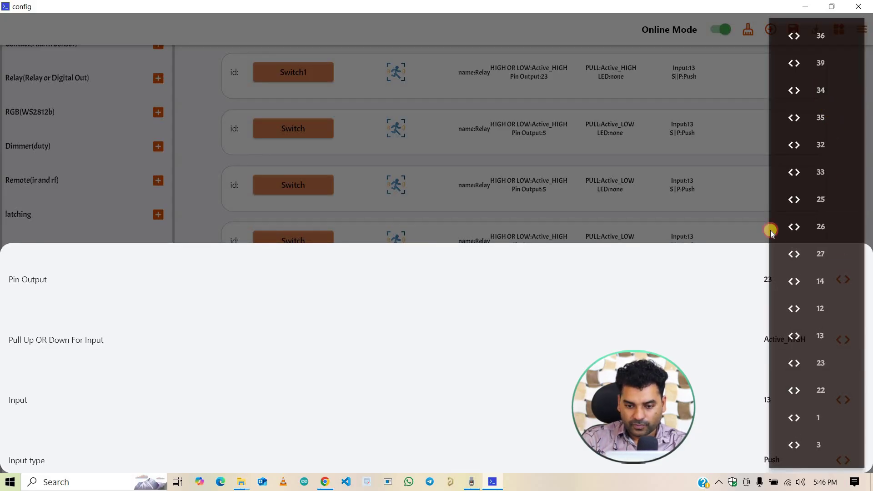
{"action": "scroll", "coordinate": [770, 337], "scroll_direction": "down", "scroll_amount": 1}
{"action": "scroll", "coordinate": [716, 403], "scroll_direction": "down", "scroll_amount": 1}
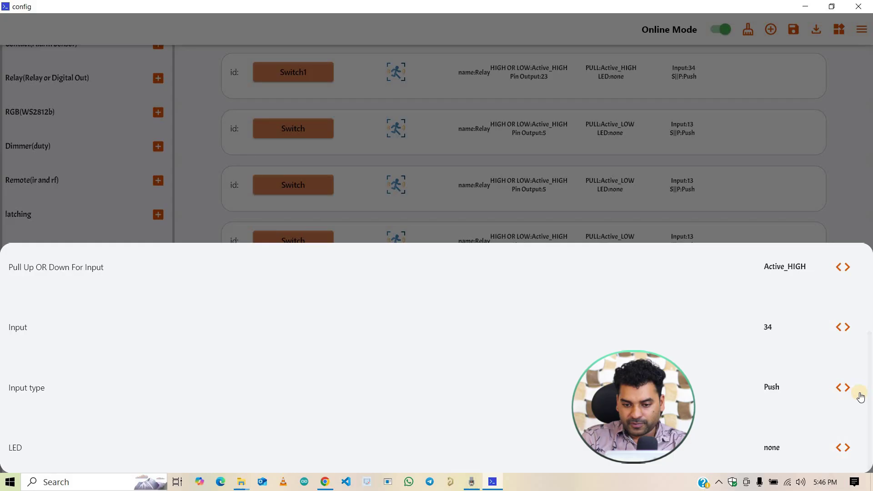
{"action": "left_click", "coordinate": [824, 414]}
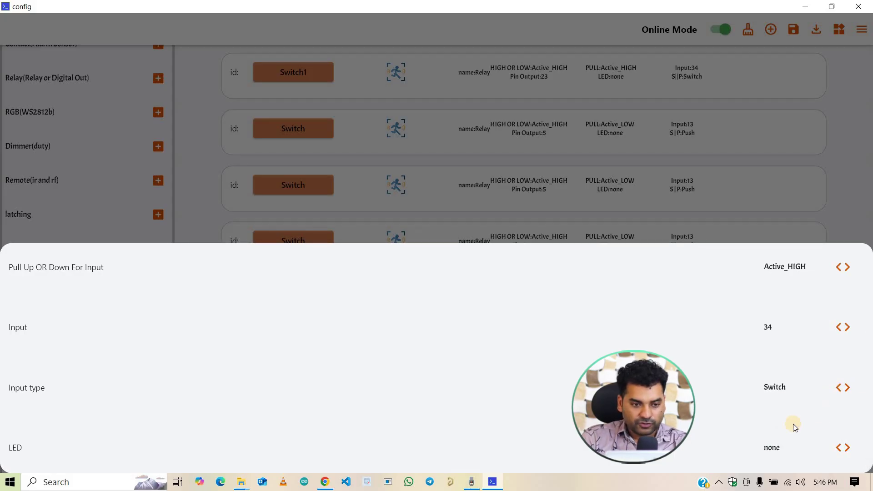
{"action": "scroll", "coordinate": [794, 424], "scroll_direction": "down", "scroll_amount": 1}
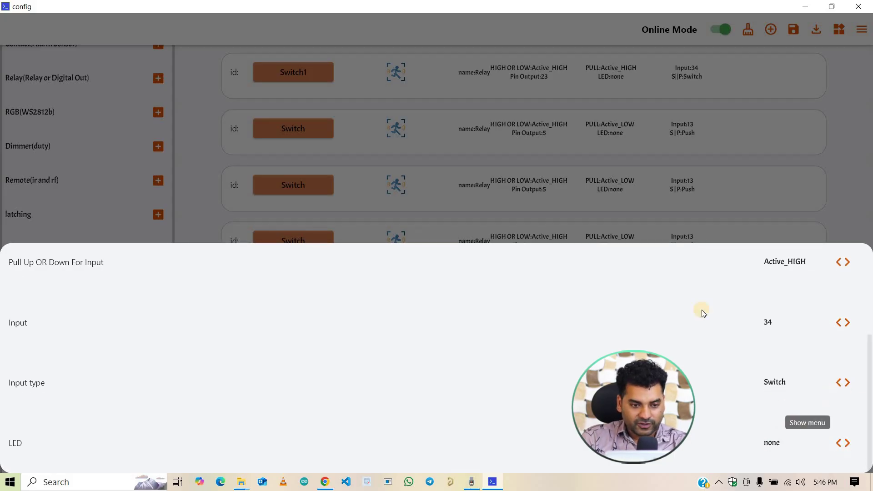
Step: Rename the second relay to Switch2 and set its output pin to 22
{"action": "left_click", "coordinate": [847, 195]}
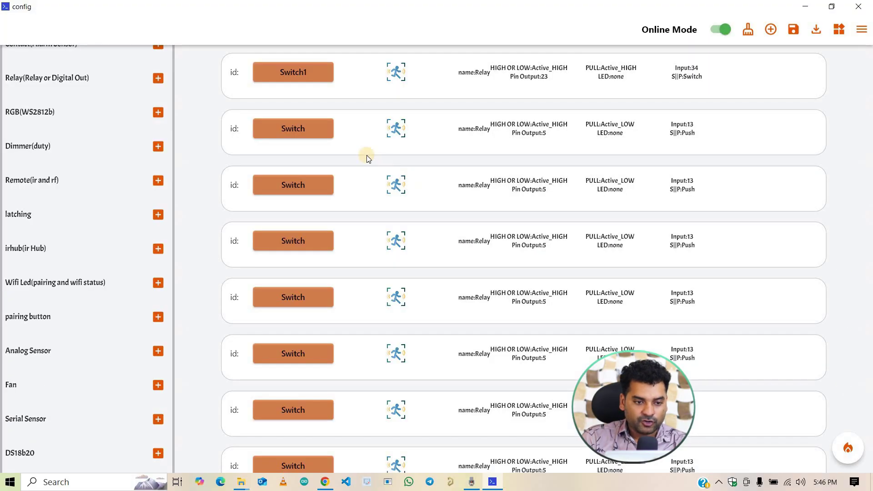
{"action": "left_click", "coordinate": [307, 135]}
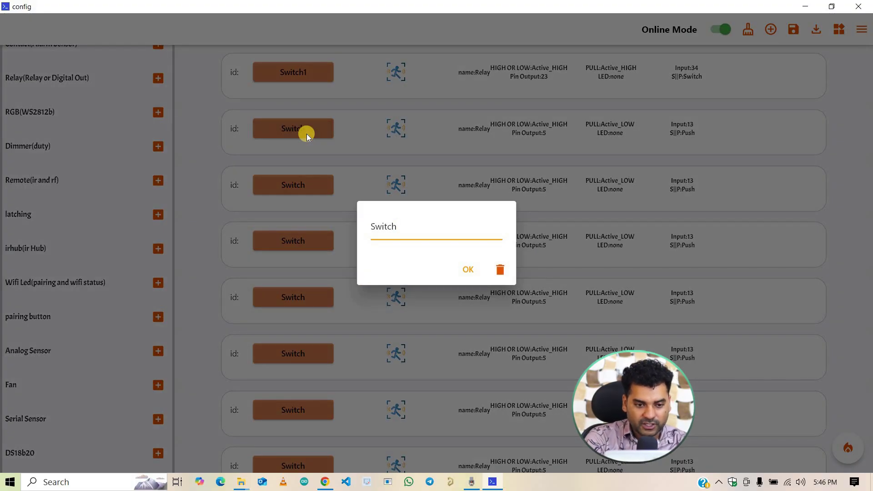
{"action": "type", "text": "2"}
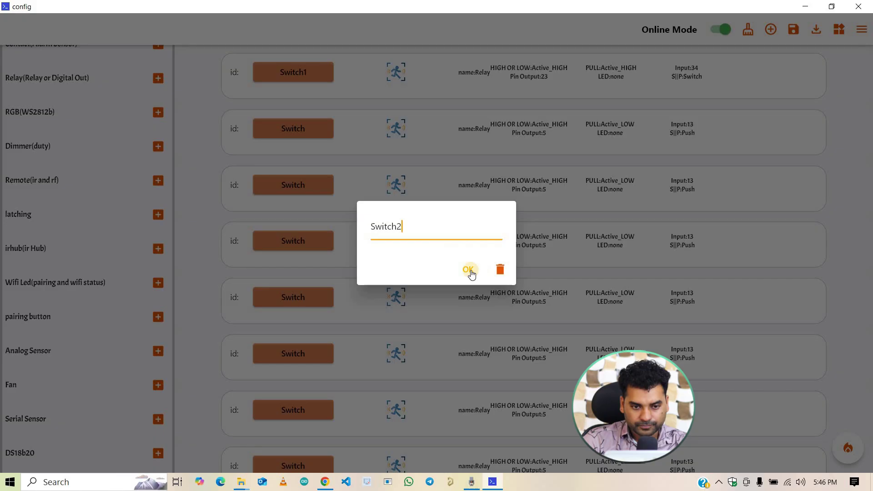
{"action": "left_click", "coordinate": [528, 232]}
{"action": "left_click", "coordinate": [769, 138]}
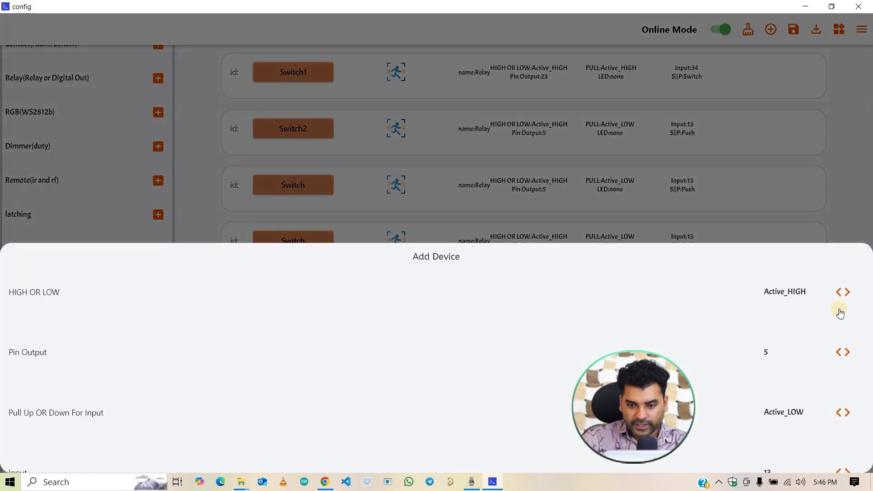
{"action": "left_click", "coordinate": [843, 353]}
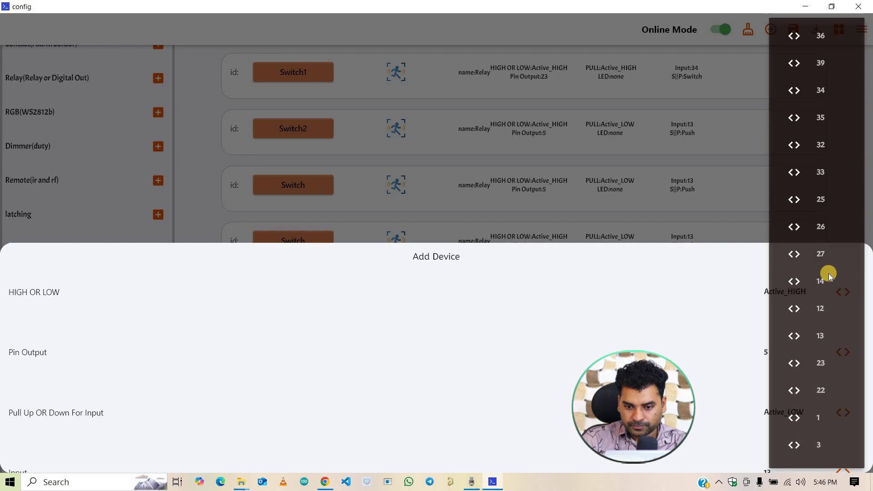
{"action": "left_click", "coordinate": [801, 367]}
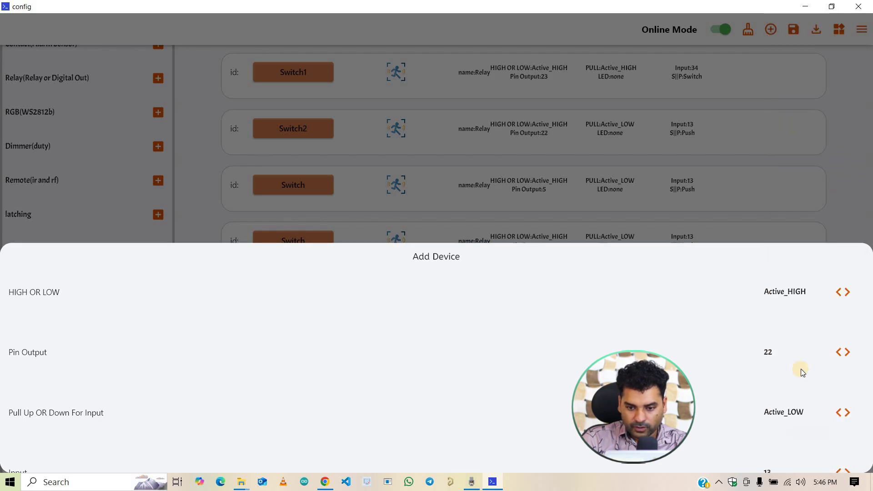
Step: Give Switch2 Active_HIGH input pull, input pin 35 and input type Switch, then close its settings
{"action": "left_click", "coordinate": [847, 417]}
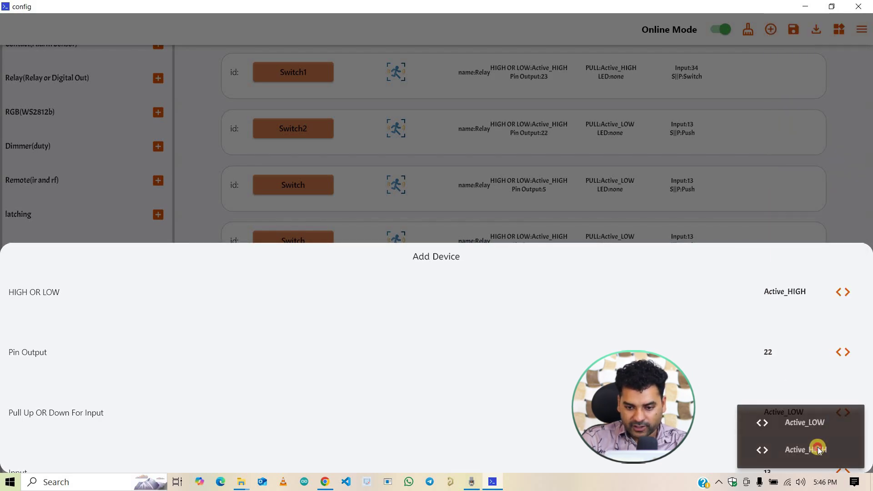
{"action": "left_click", "coordinate": [817, 448]}
{"action": "scroll", "coordinate": [791, 367], "scroll_direction": "down", "scroll_amount": 2}
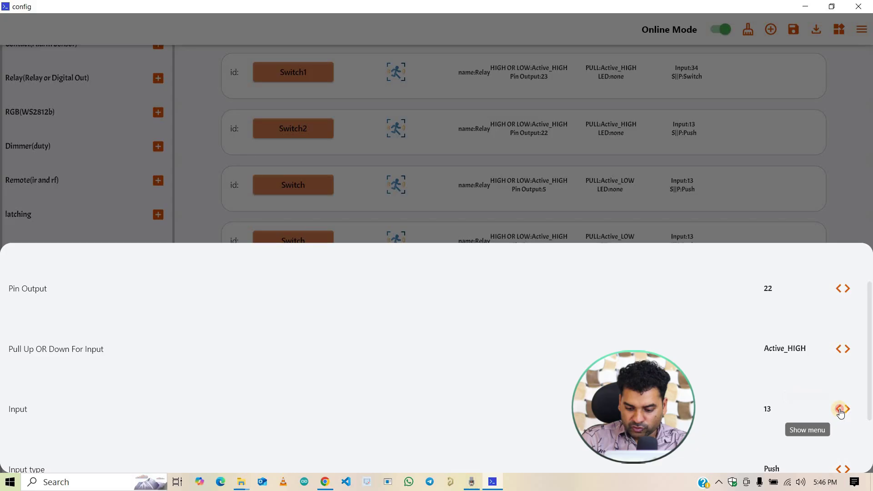
{"action": "left_click", "coordinate": [841, 411]}
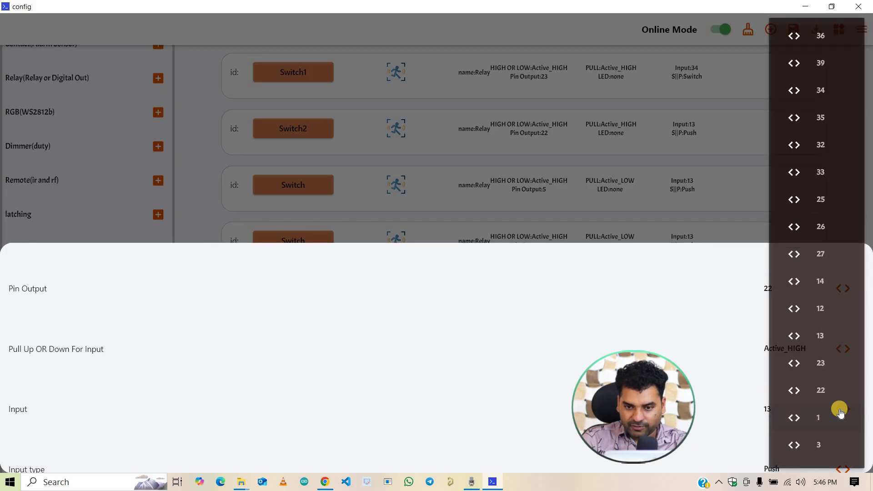
{"action": "left_click", "coordinate": [814, 123]}
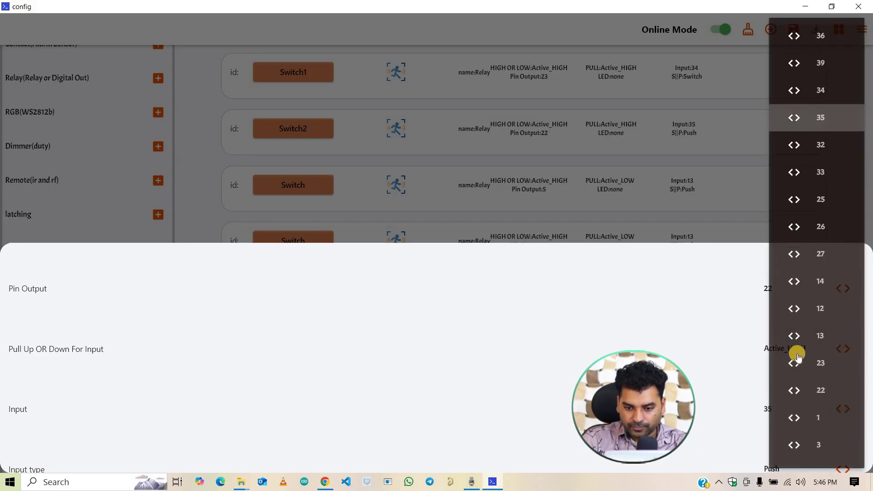
{"action": "scroll", "coordinate": [799, 390], "scroll_direction": "down", "scroll_amount": 1}
{"action": "left_click", "coordinate": [842, 405]}
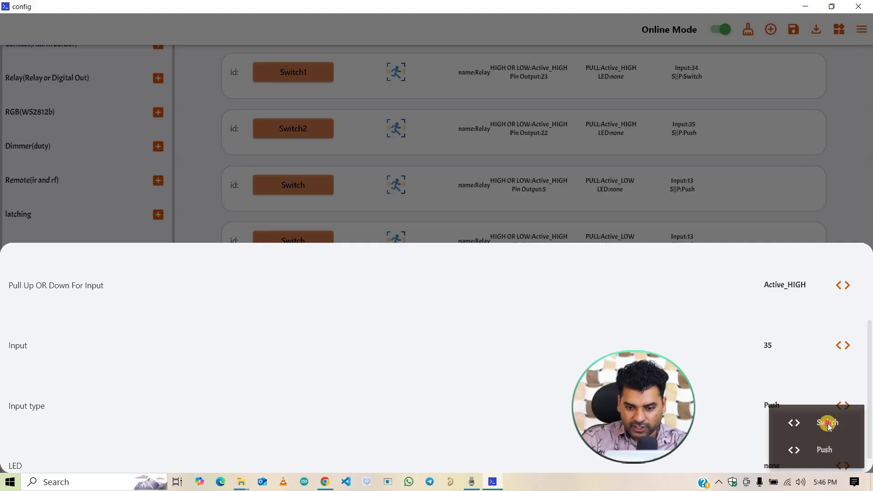
{"action": "left_click", "coordinate": [827, 423]}
{"action": "left_click", "coordinate": [842, 204]}
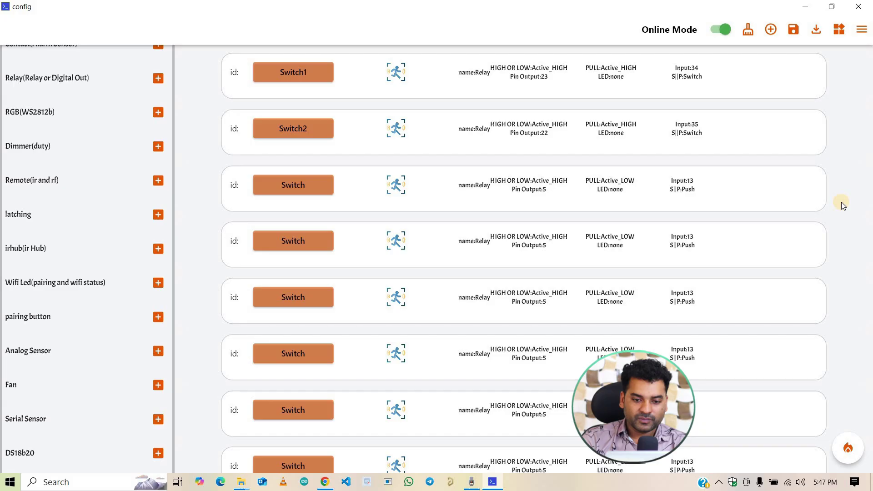
Step: Add a DHT sensor of type DHT22 on pin output 13 to the device list
{"action": "scroll", "coordinate": [610, 318], "scroll_direction": "down", "scroll_amount": 3}
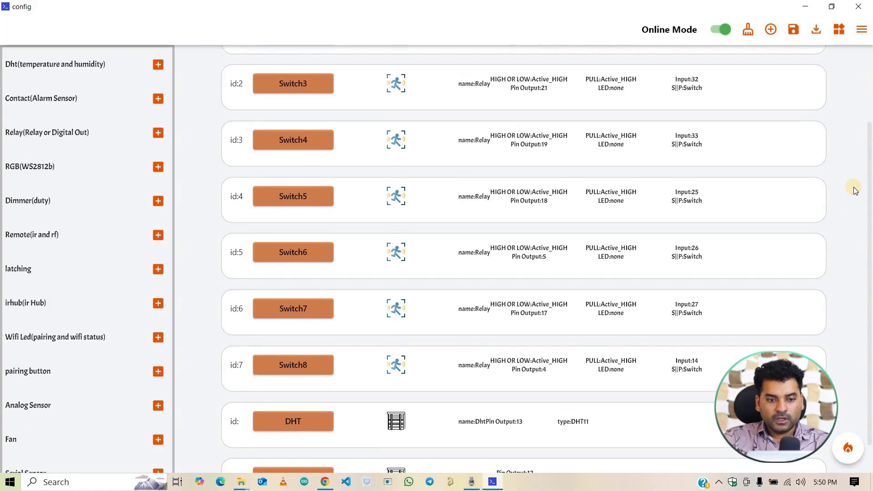
{"action": "scroll", "coordinate": [689, 200], "scroll_direction": "down", "scroll_amount": 2}
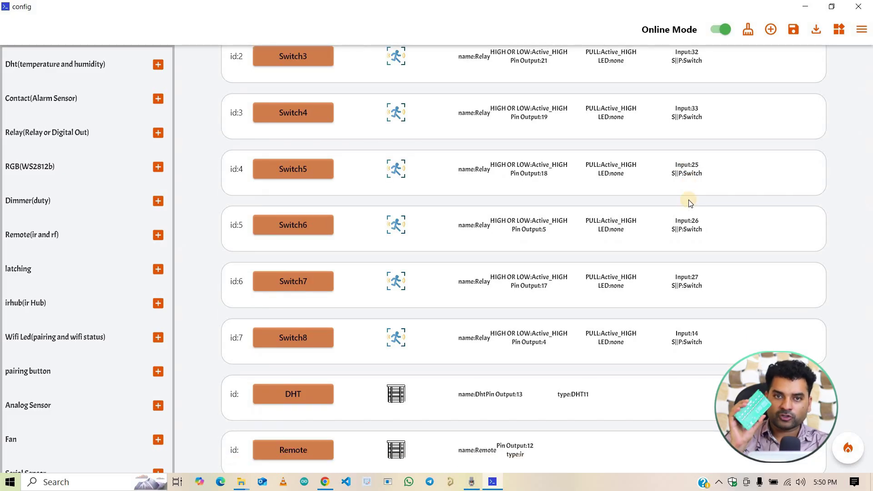
{"action": "scroll", "coordinate": [579, 253], "scroll_direction": "up", "scroll_amount": 2}
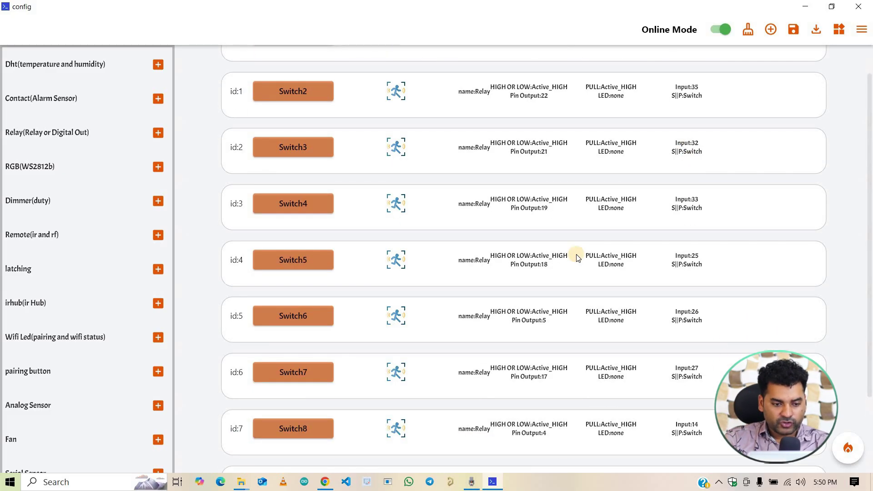
{"action": "scroll", "coordinate": [461, 369], "scroll_direction": "down", "scroll_amount": 1}
{"action": "scroll", "coordinate": [461, 370], "scroll_direction": "down", "scroll_amount": 2}
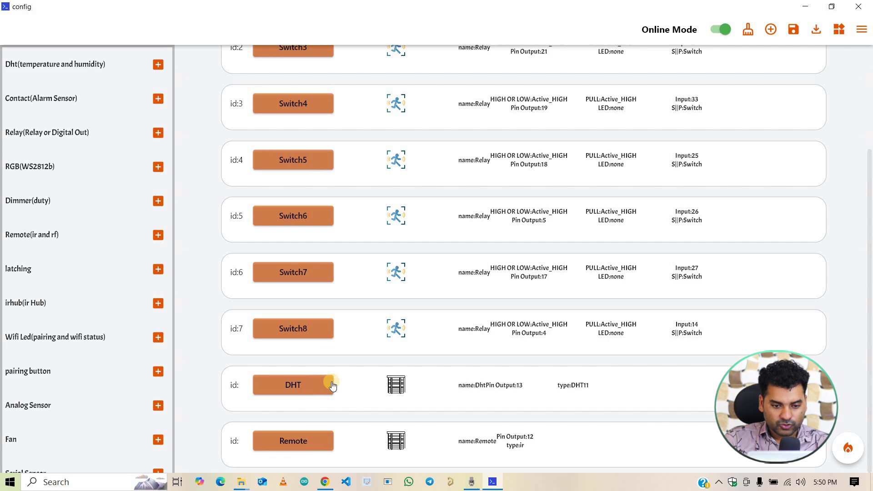
{"action": "left_click", "coordinate": [623, 390]}
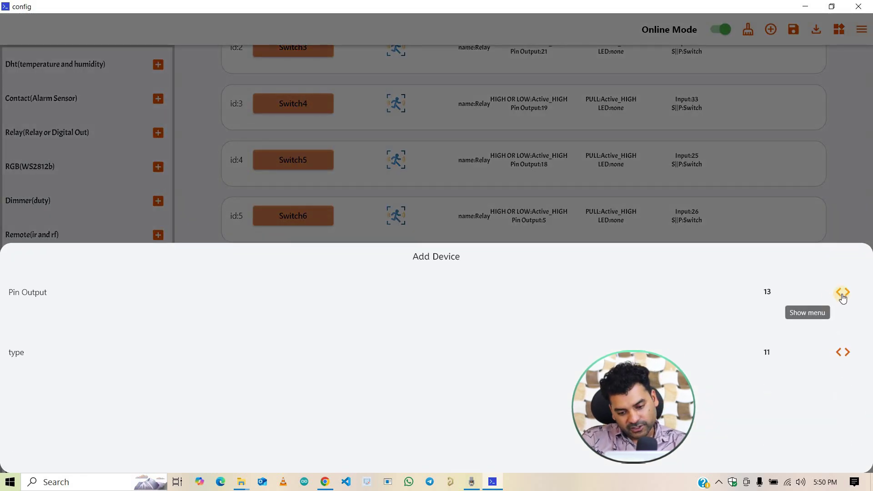
{"action": "left_click", "coordinate": [843, 293]}
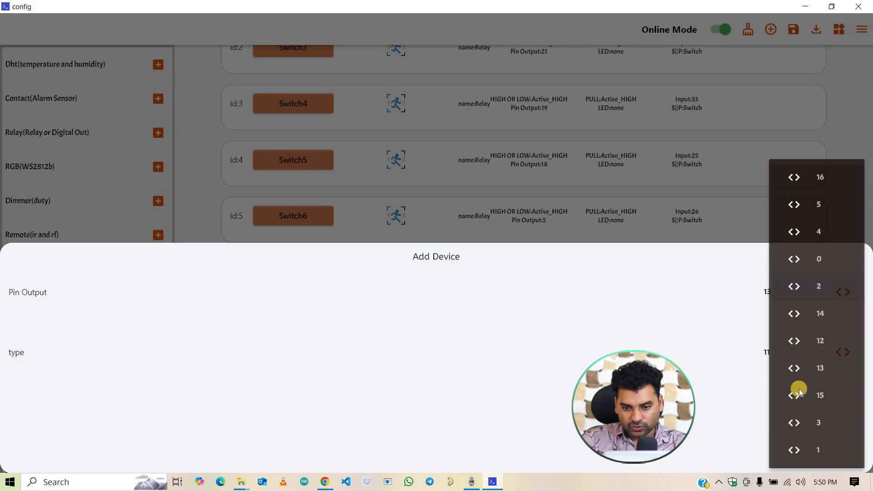
{"action": "left_click", "coordinate": [818, 367]}
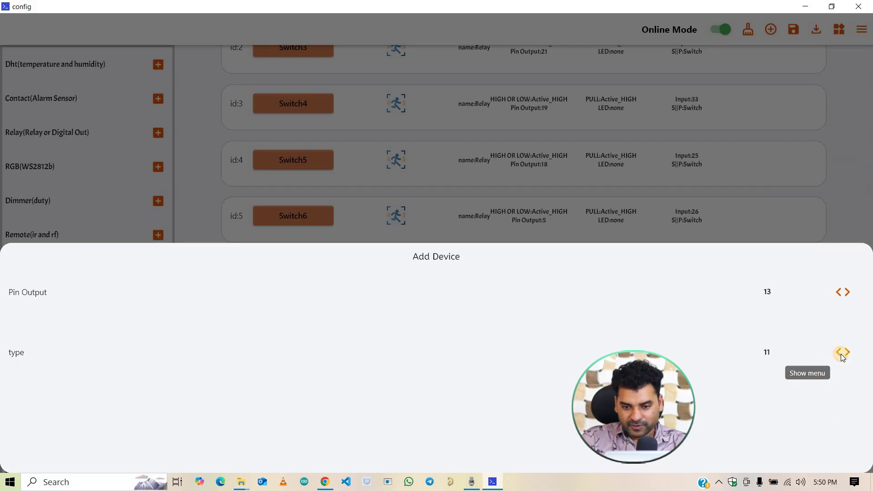
{"action": "left_click", "coordinate": [843, 353]}
{"action": "left_click", "coordinate": [830, 403]}
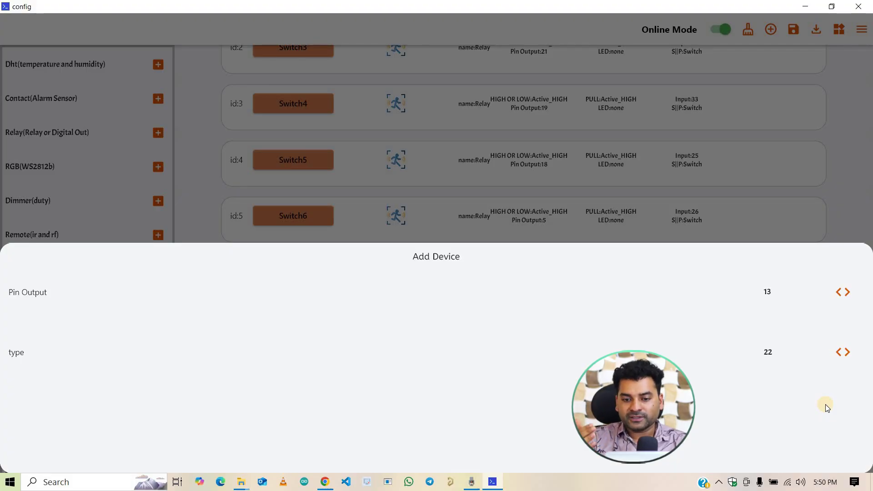
{"action": "left_click", "coordinate": [849, 220]}
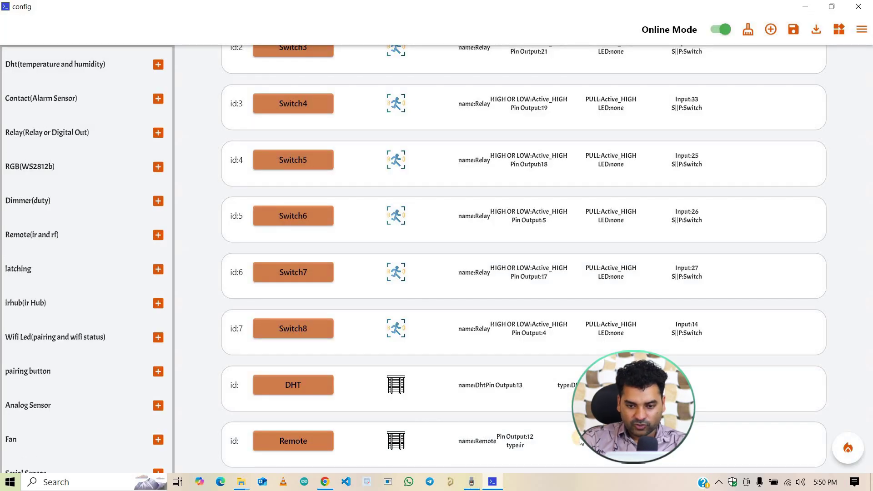
Step: Add an ir-type Remote on pin output 12, then upload the configuration to the board
{"action": "left_click", "coordinate": [581, 441]}
{"action": "left_click", "coordinate": [847, 352]}
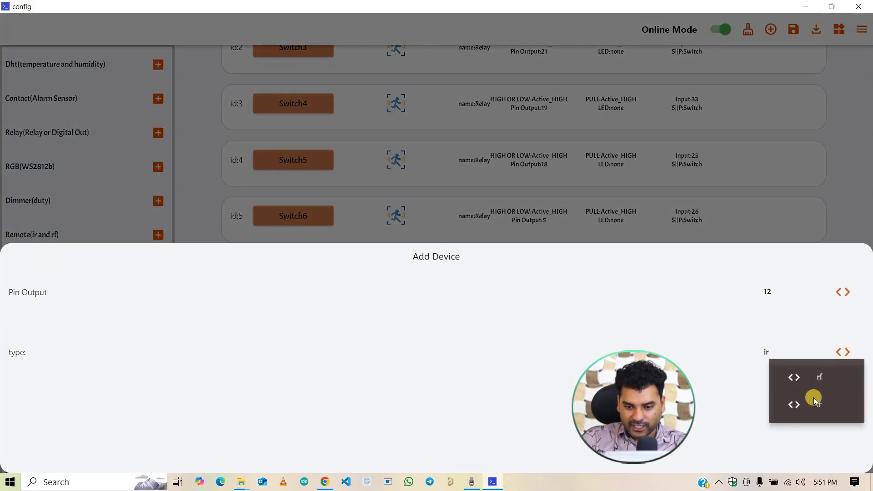
{"action": "left_click", "coordinate": [815, 401]}
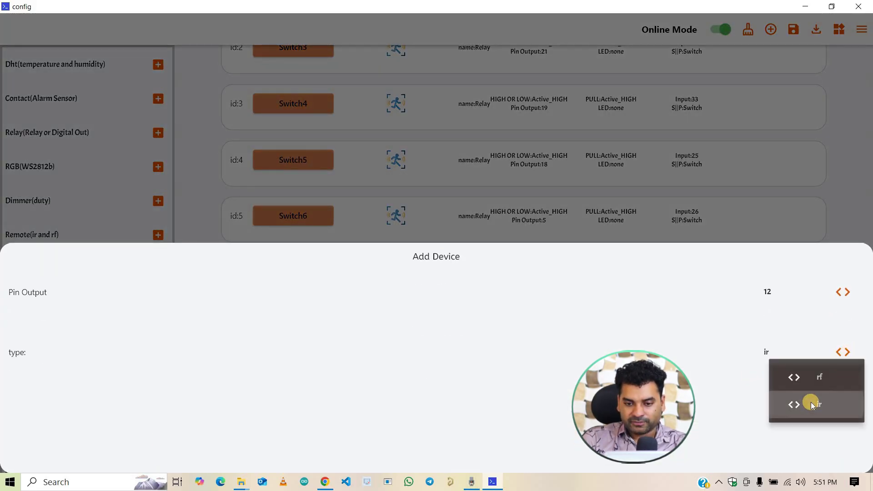
{"action": "left_click", "coordinate": [841, 295]}
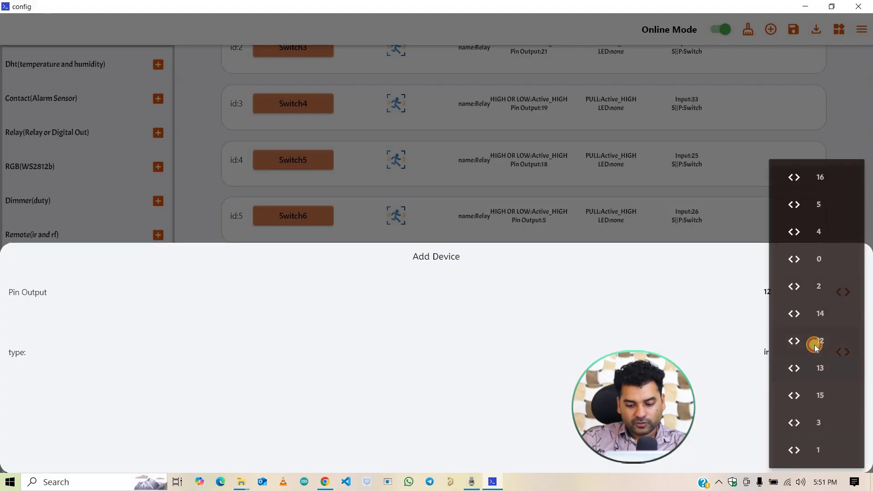
{"action": "left_click", "coordinate": [816, 345]}
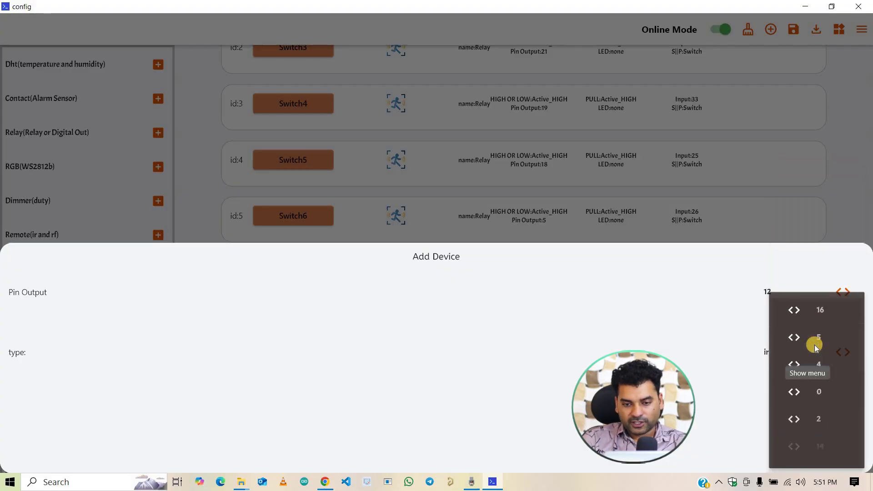
{"action": "left_click", "coordinate": [851, 228]}
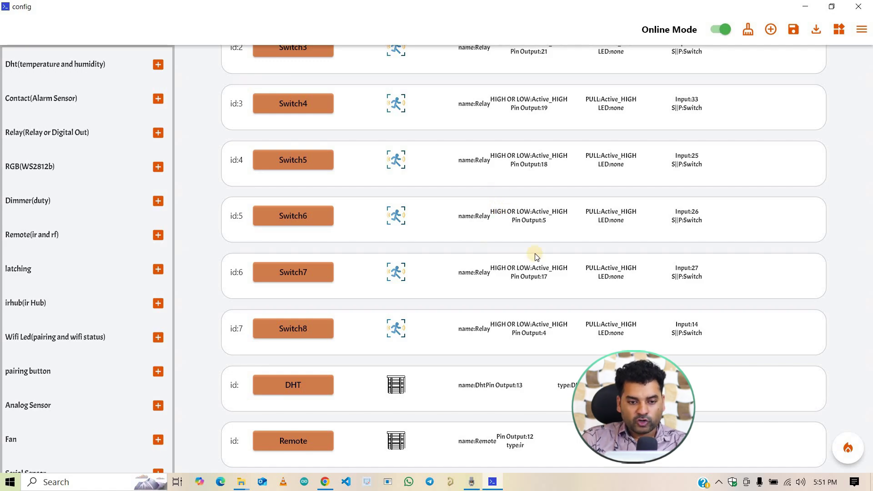
{"action": "left_click", "coordinate": [849, 447]}
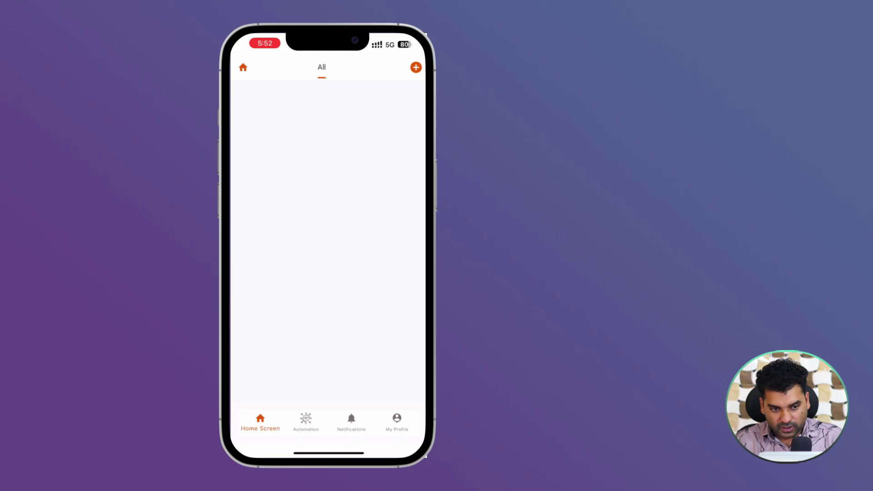
Step: Start adding a new device from the home screen's orange + menu
{"action": "left_click", "coordinate": [416, 68]}
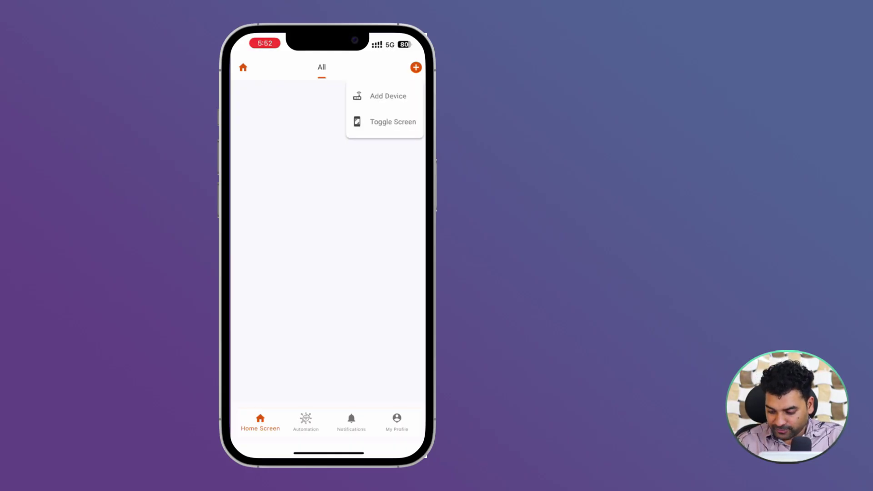
{"action": "left_click", "coordinate": [388, 96]}
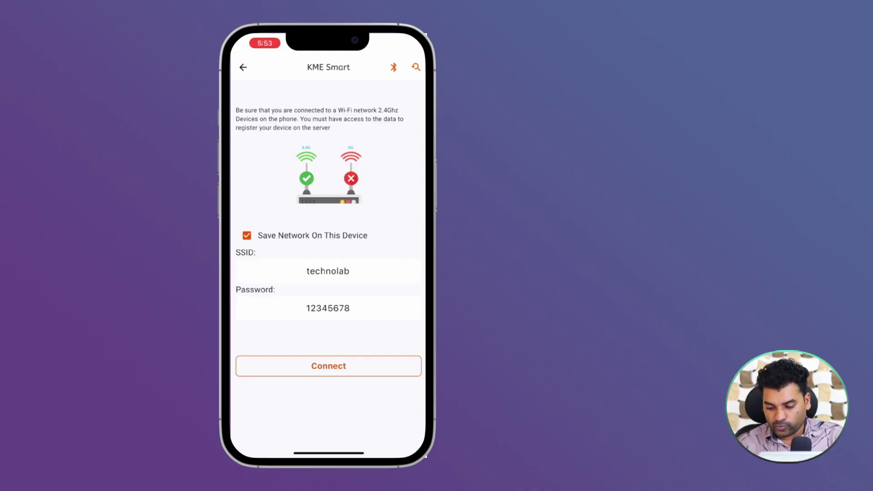
Step: Connect the board to the Wi-Fi network and run a Multi Device scan
{"action": "left_click", "coordinate": [328, 366]}
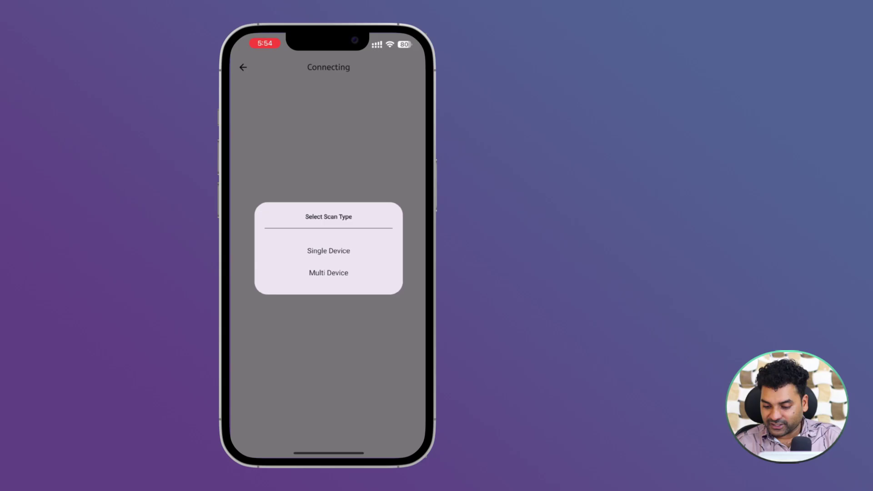
{"action": "left_click", "coordinate": [325, 271]}
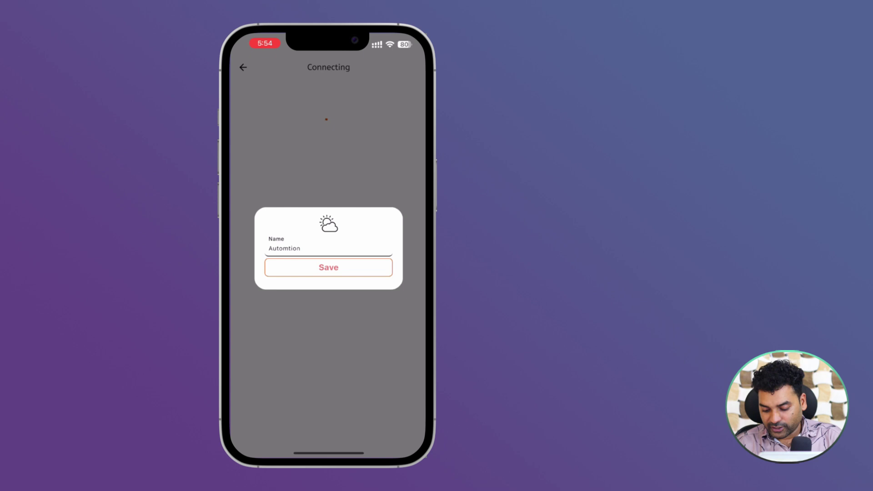
Step: Rename the new device to 'Automtion 8 node' and save it
{"action": "left_click", "coordinate": [301, 248]}
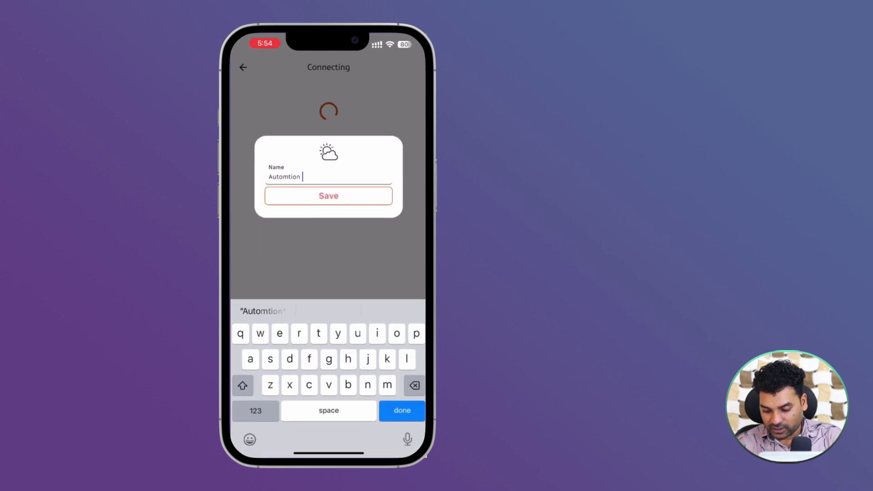
{"action": "type", "text": "8 a"}
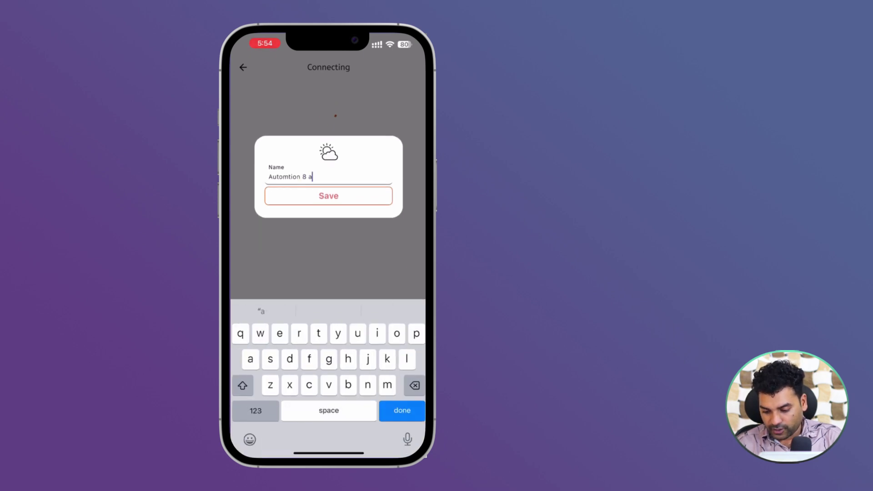
{"action": "type", "text": "node"}
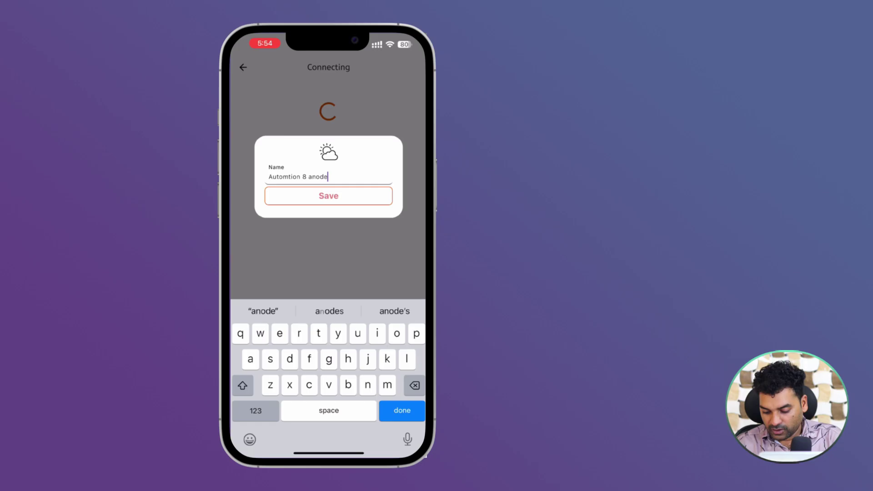
{"action": "key", "text": "BackSpace"}
{"action": "key", "text": "BackSpace"}
{"action": "key", "text": "BackSpace"}
{"action": "key", "text": "BackSpace"}
{"action": "key", "text": "BackSpace"}
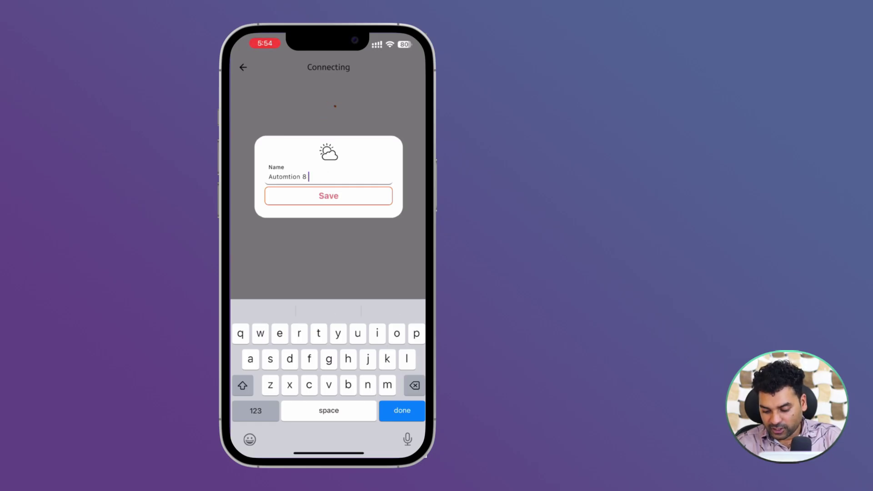
{"action": "type", "text": "node"}
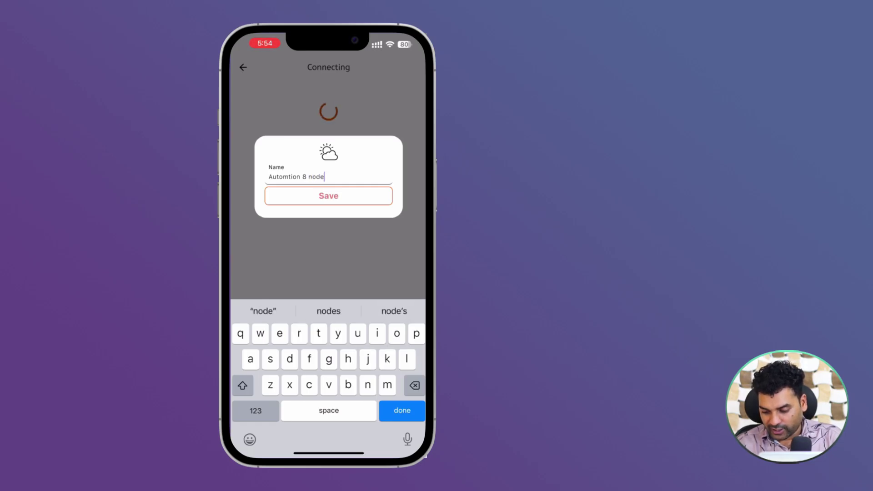
{"action": "left_click", "coordinate": [328, 196]}
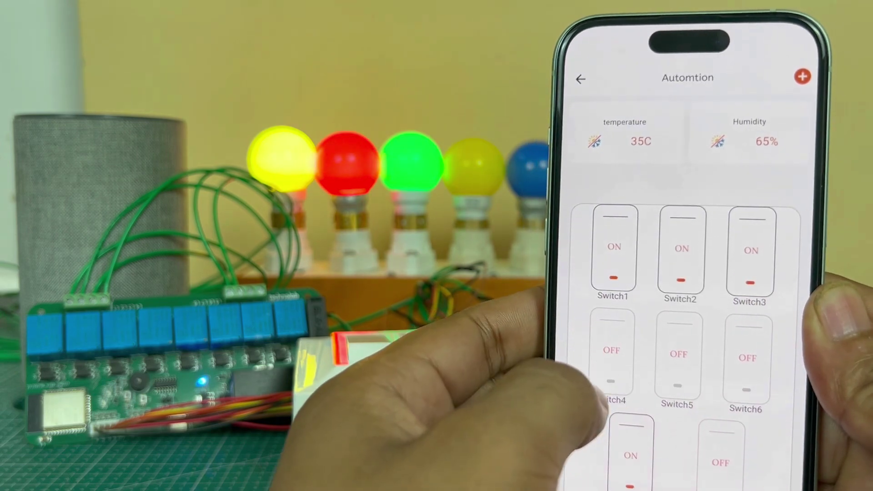
Step: Toggle relays from the app and wall switchboard until Switch1, Switch2, Switch4 and Switch7 are ON
{"action": "left_click", "coordinate": [610, 354]}
{"action": "left_click", "coordinate": [677, 359]}
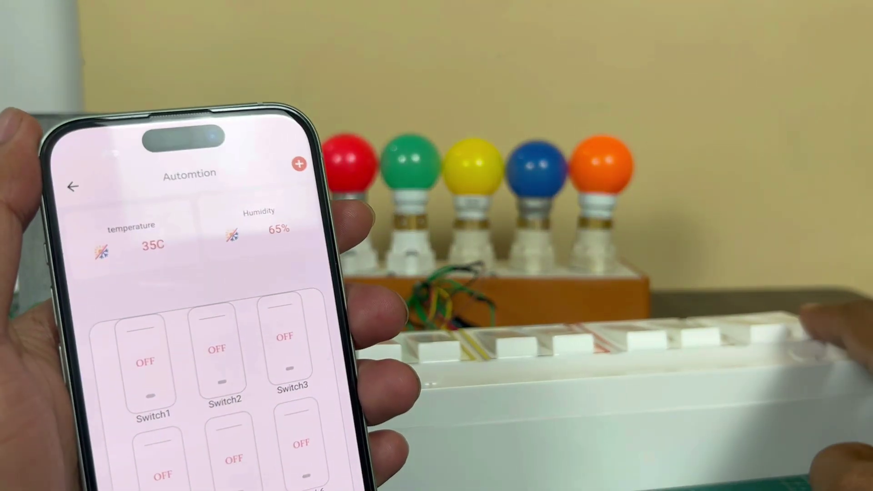
{"action": "left_click", "coordinate": [771, 333]}
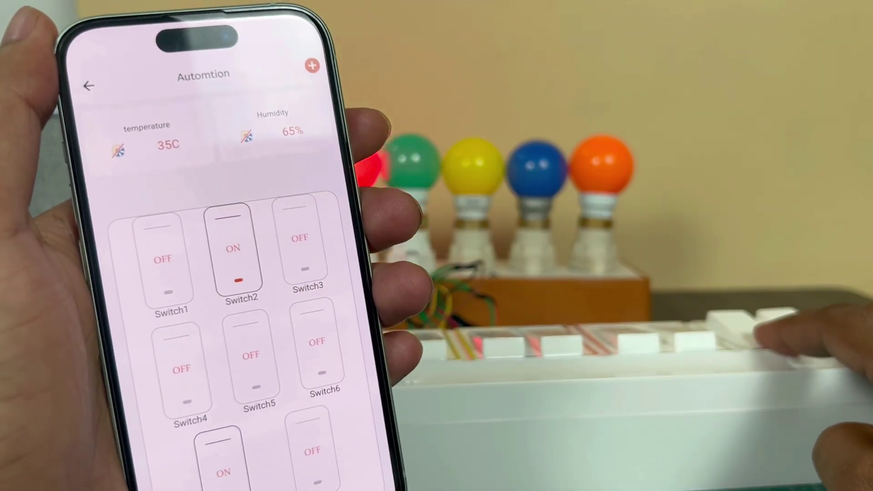
{"action": "left_click", "coordinate": [707, 330]}
{"action": "left_click", "coordinate": [662, 337]}
{"action": "left_click", "coordinate": [637, 336]}
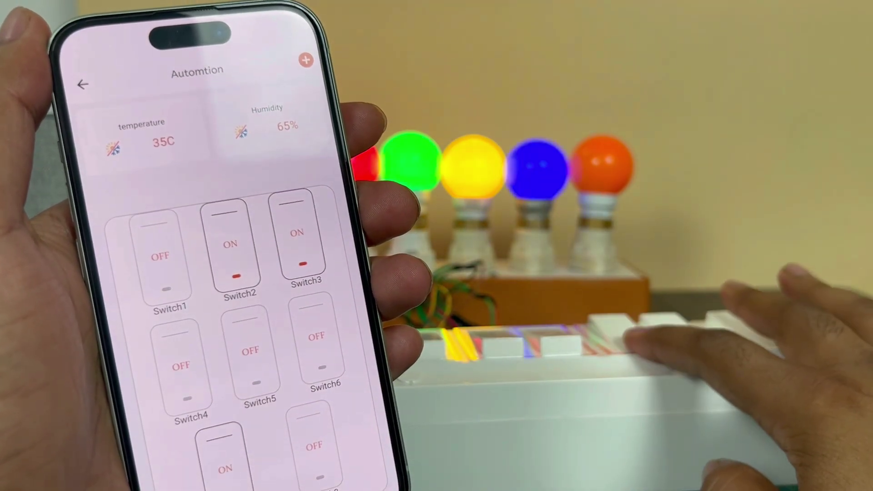
{"action": "left_click", "coordinate": [543, 345]}
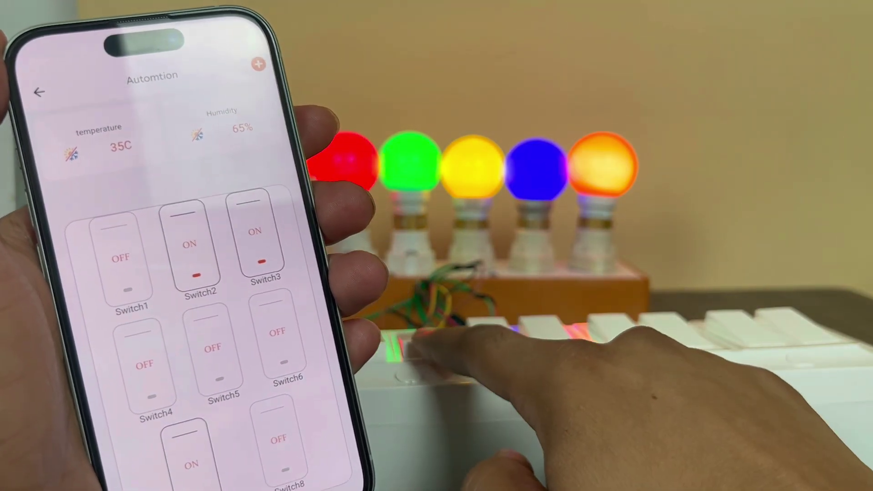
{"action": "left_click", "coordinate": [411, 336]}
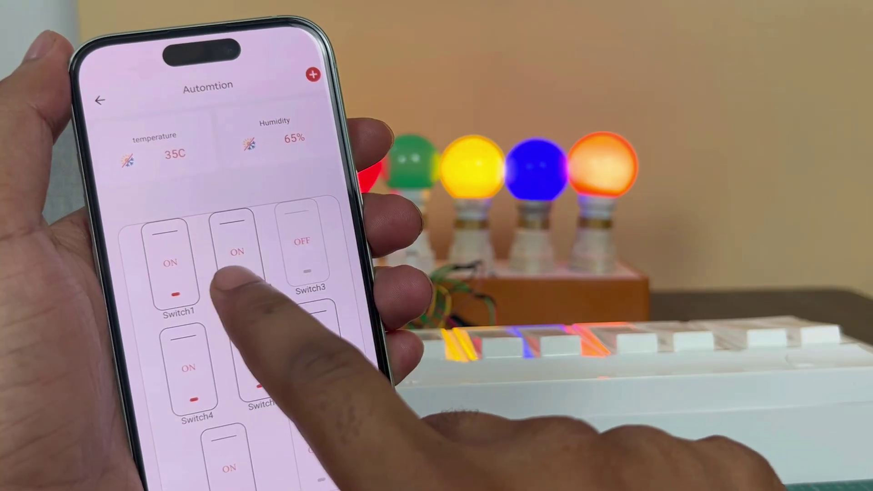
Step: Turn off Switch1, Switch4, Switch5 and Switch7 in the app
{"action": "left_click", "coordinate": [177, 273]}
{"action": "left_click", "coordinate": [191, 369]}
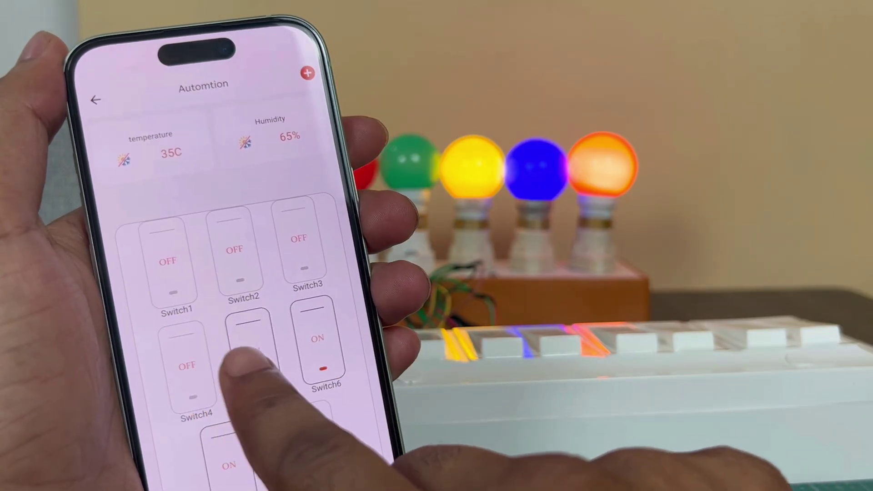
{"action": "left_click", "coordinate": [254, 355]}
{"action": "left_click", "coordinate": [223, 455]}
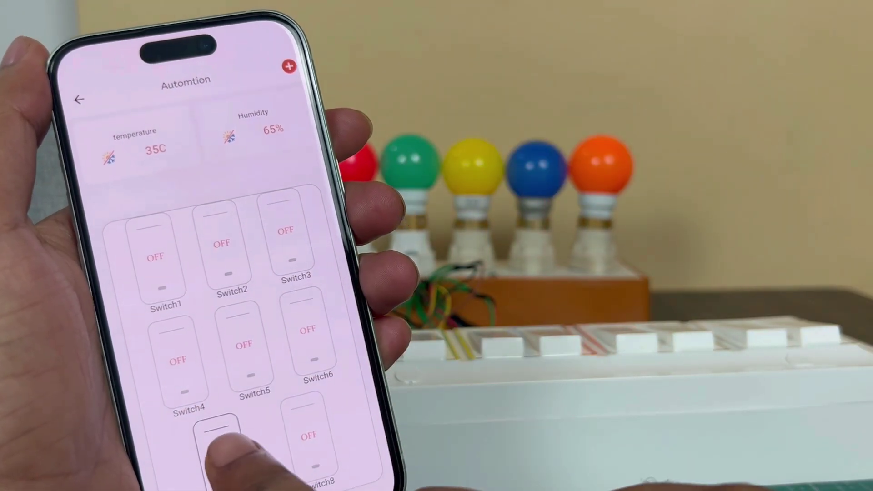